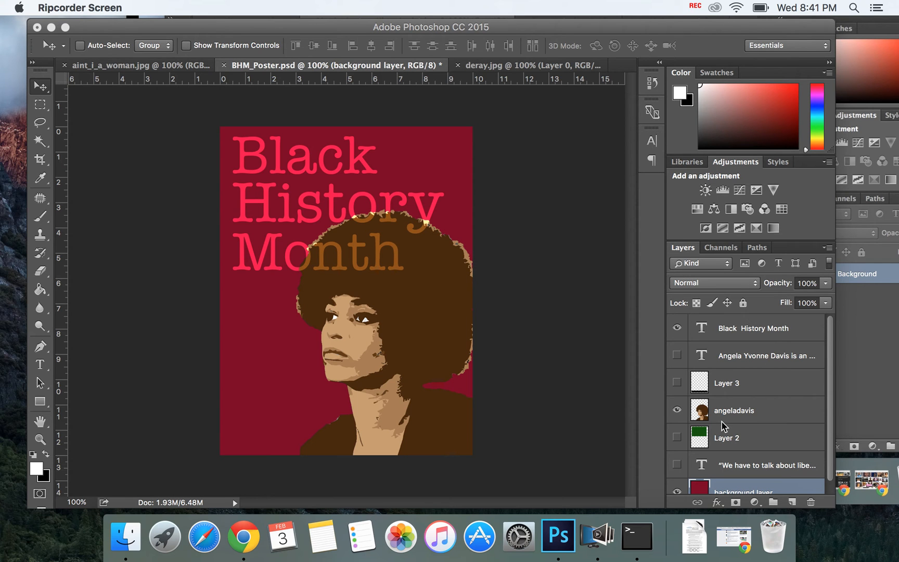
# Step: Show Layer 2, the quote text layer, Layer 3 and the Angela Yvonne Davis caption layer to preview the complete poster
pyautogui.click(677, 438)
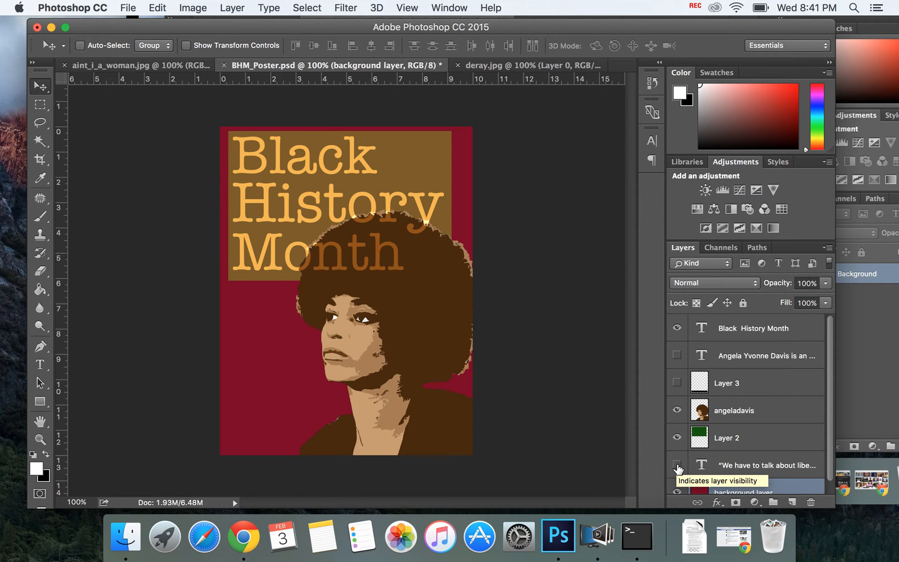
pyautogui.click(676, 465)
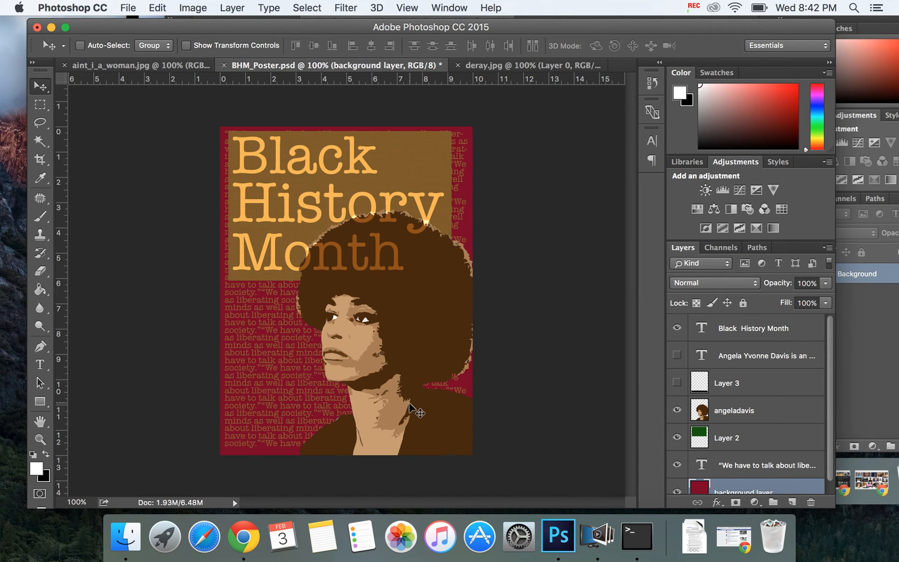
pyautogui.moveTo(829, 374); pyautogui.dragTo(826, 405)
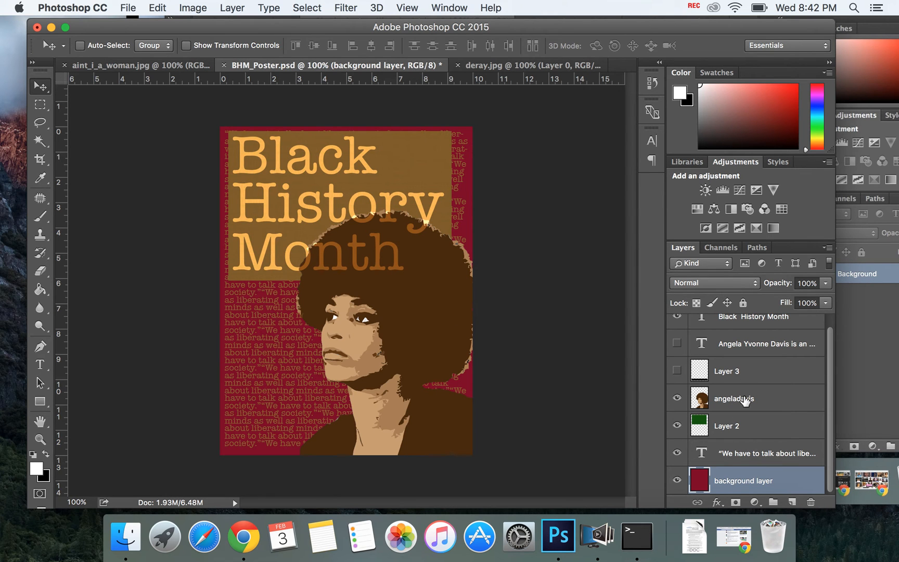
pyautogui.click(746, 396)
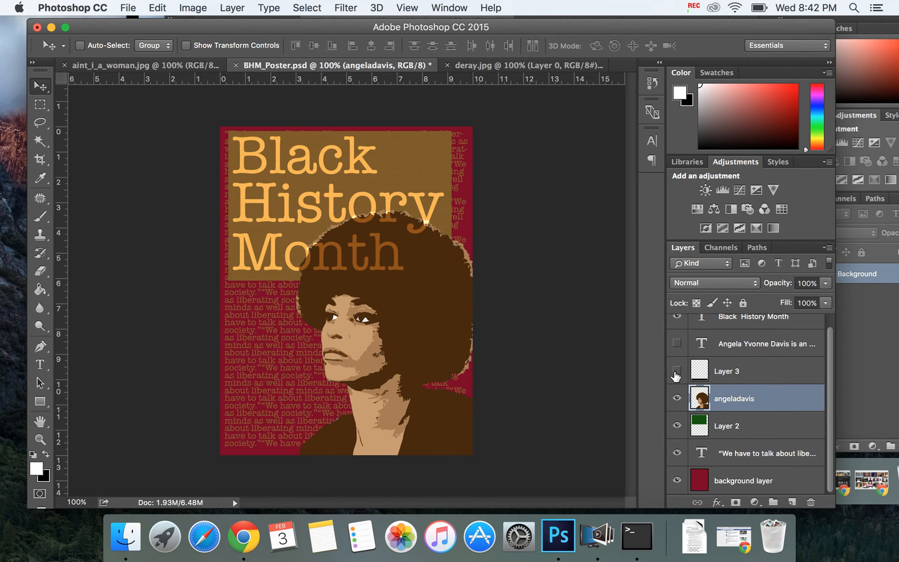
pyautogui.click(676, 371)
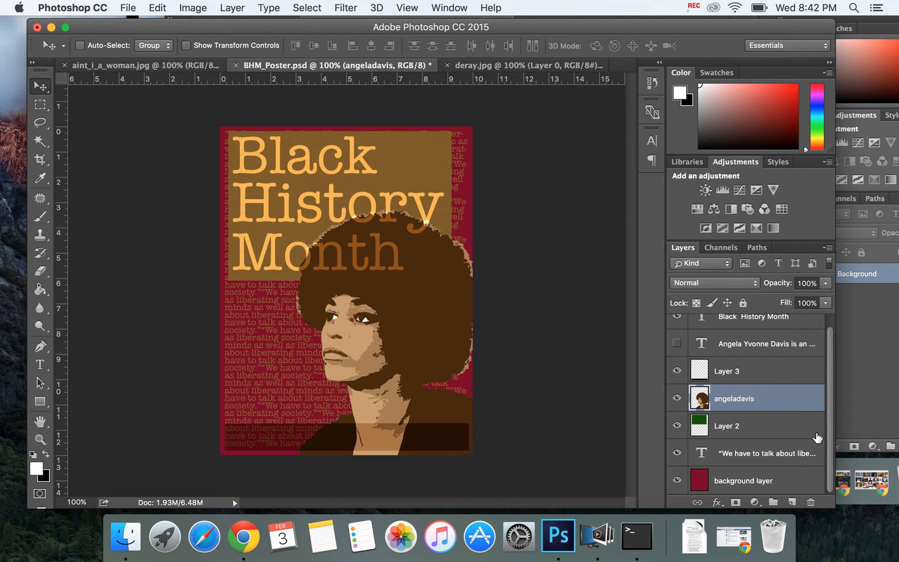
pyautogui.scroll(1, 817, 437)
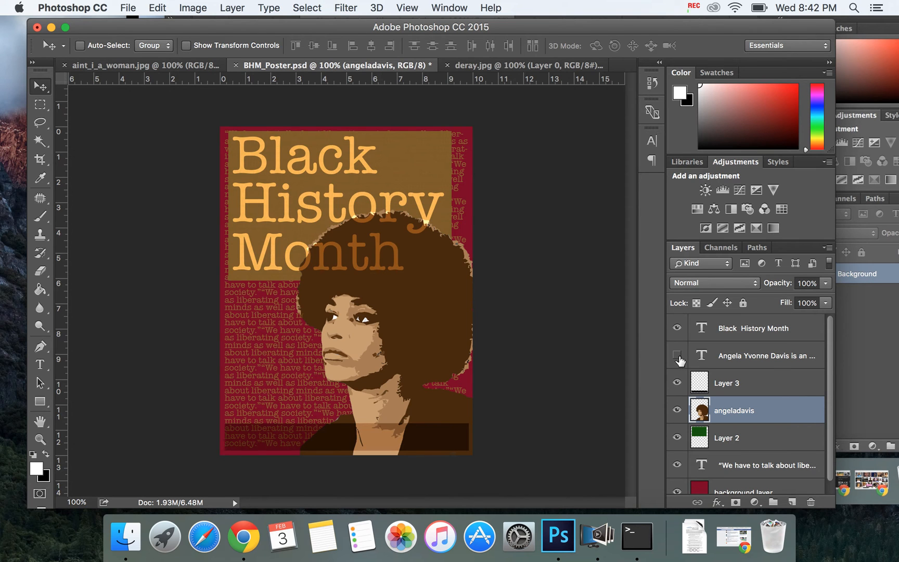
pyautogui.click(677, 355)
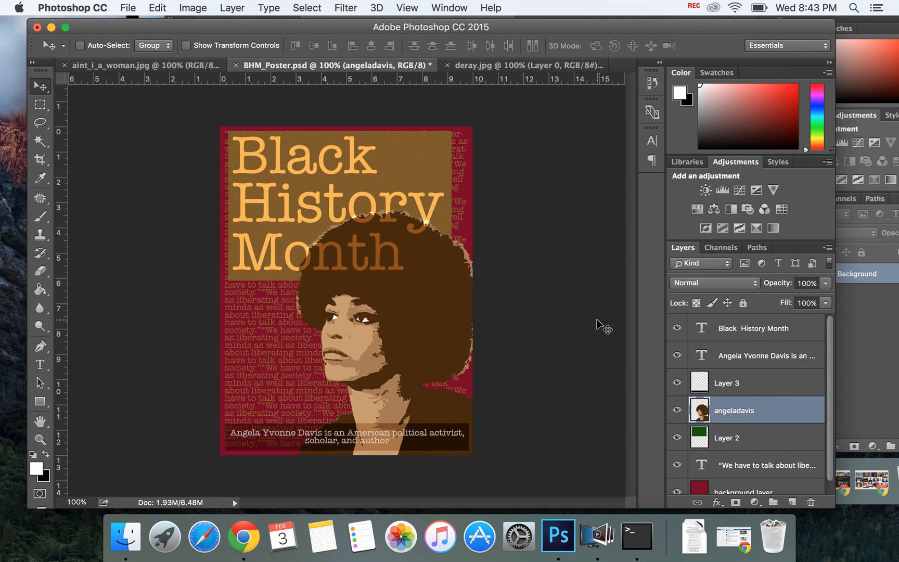
# Step: Widen the Photoshop window and reposition it on the desktop so all of it fits on the screen
pyautogui.click(836, 221)
pyautogui.moveTo(837, 221); pyautogui.dragTo(887, 222)
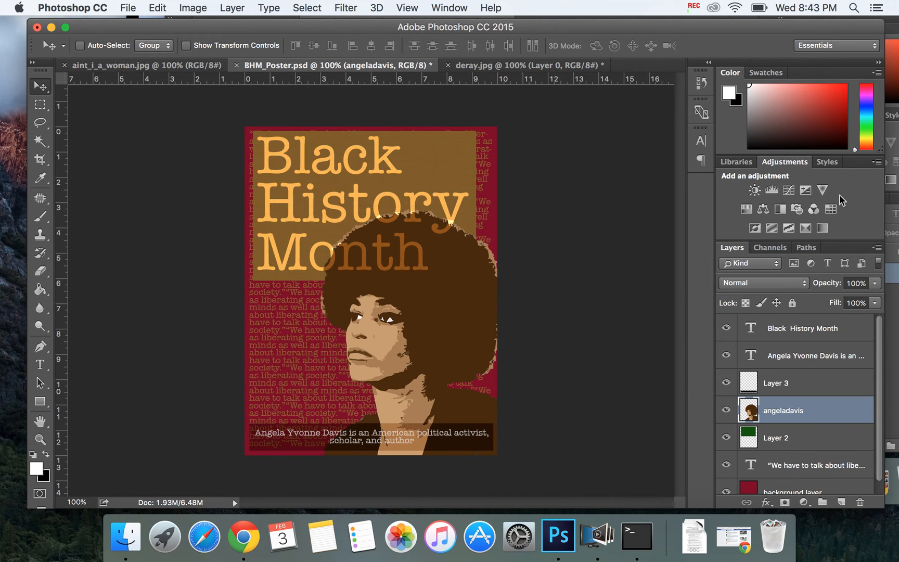
pyautogui.moveTo(674, 28); pyautogui.dragTo(656, 30)
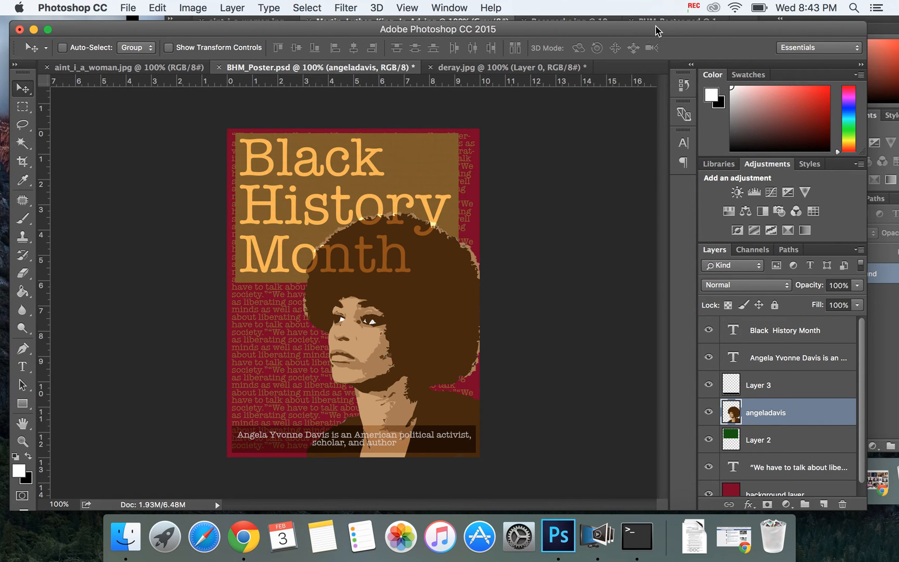
# Step: Hide the quote text layer, Layer 2, Layer 3 and the Angela Yvonne Davis caption layer
pyautogui.click(708, 466)
pyautogui.click(707, 439)
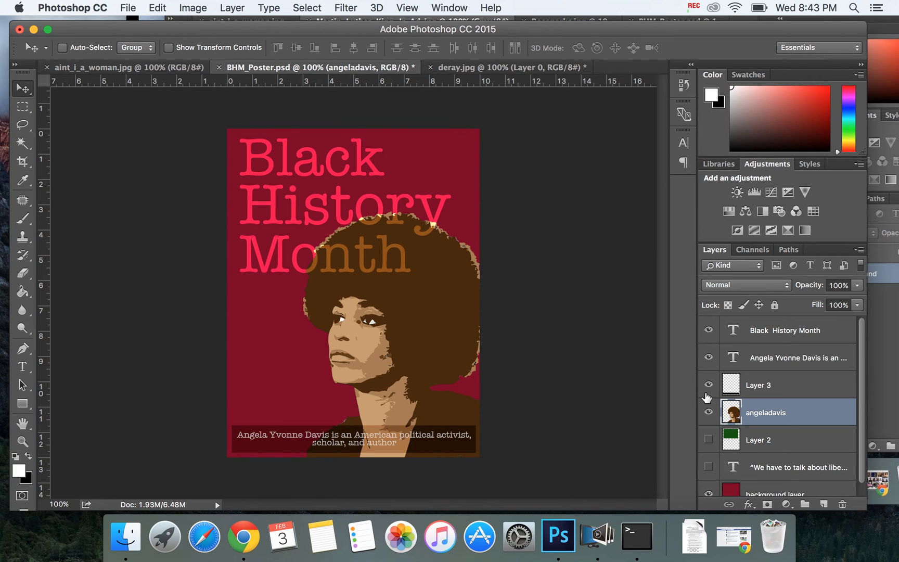
pyautogui.click(708, 385)
pyautogui.click(708, 357)
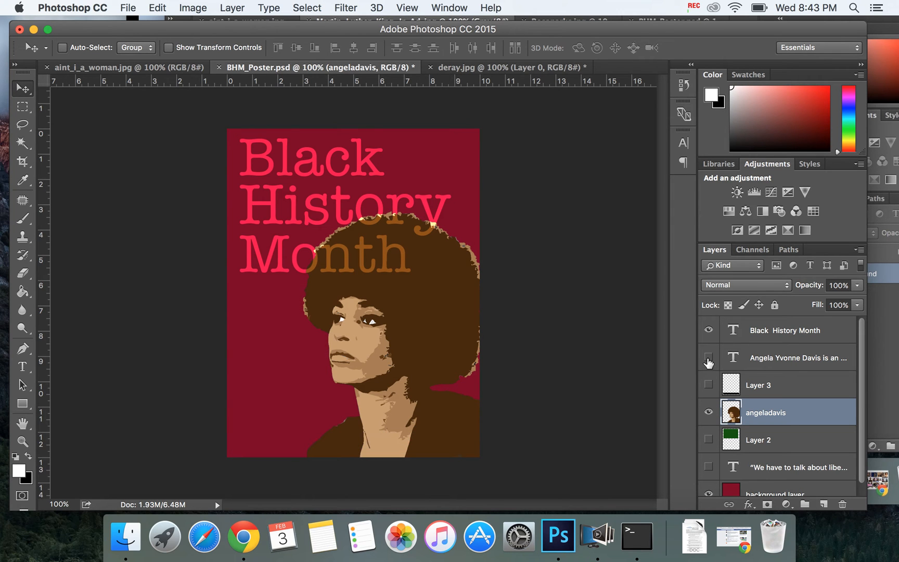
# Step: Select the background layer at the end of the layer stack
pyautogui.click(859, 339)
pyautogui.moveTo(859, 339); pyautogui.dragTo(861, 388)
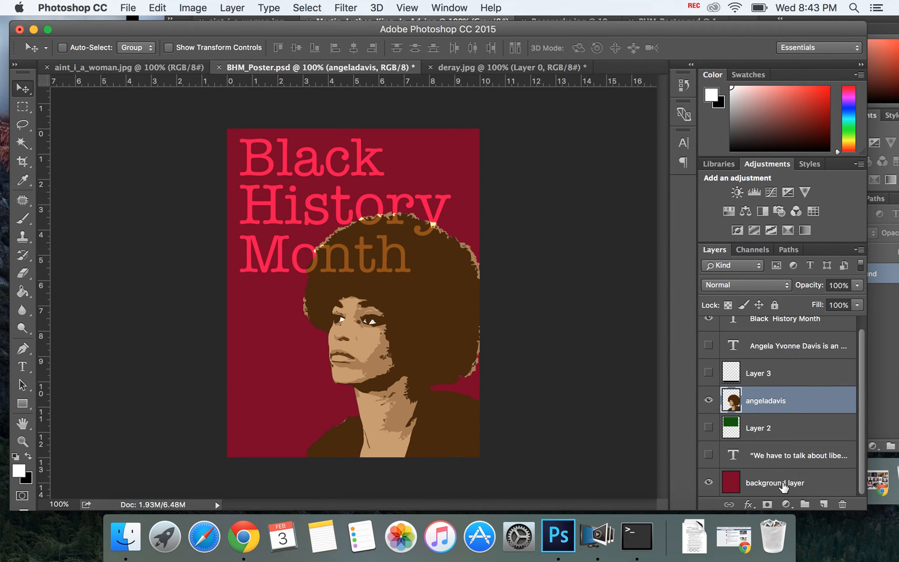
pyautogui.click(783, 486)
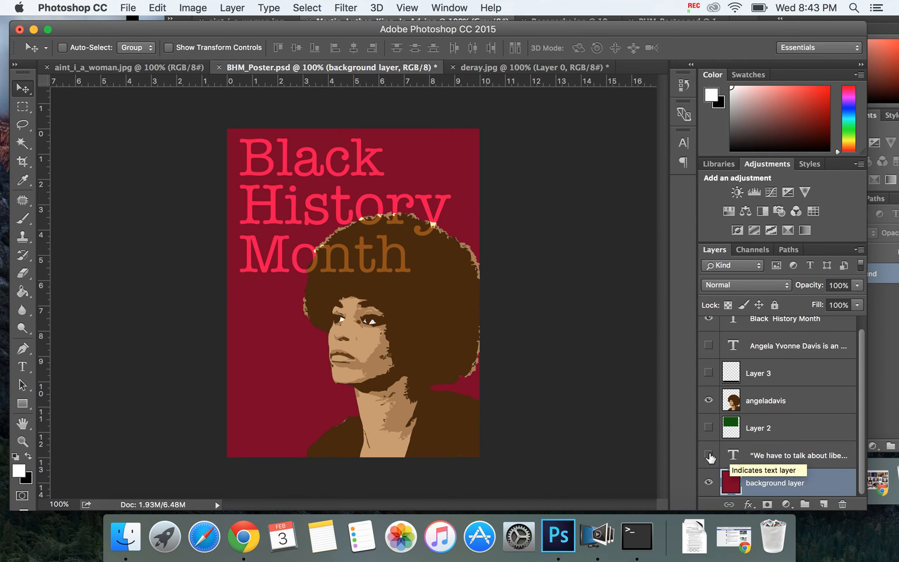
# Step: Toggle the visibility of the quote text layer repeatedly to compare the poster with and without it, leaving it hidden
pyautogui.click(708, 455)
pyautogui.click(709, 455)
pyautogui.click(708, 455)
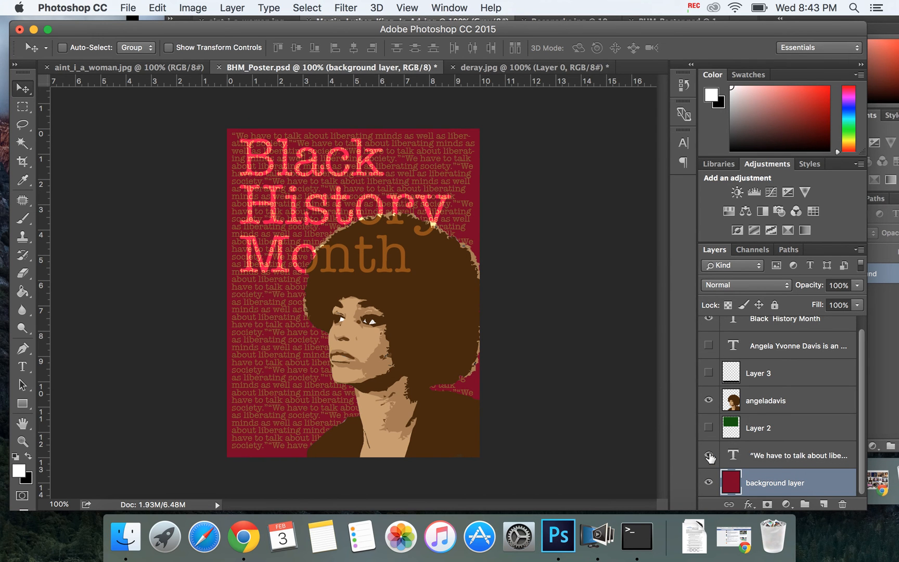
pyautogui.click(708, 455)
pyautogui.click(709, 455)
pyautogui.click(708, 455)
pyautogui.click(708, 455)
pyautogui.click(709, 455)
pyautogui.click(708, 455)
pyautogui.click(708, 455)
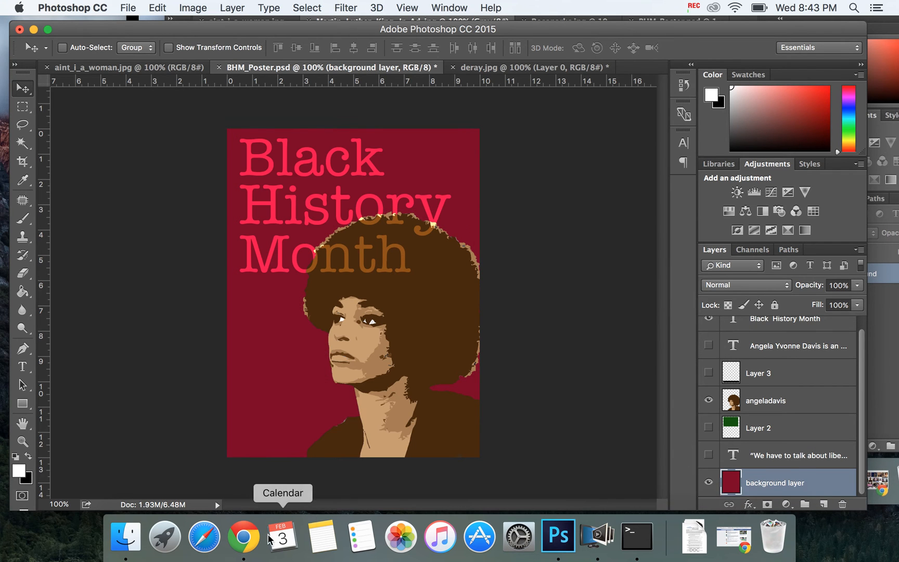
# Step: Switch to Chrome and search for "angela davis quotes" in a new tab
pyautogui.click(243, 536)
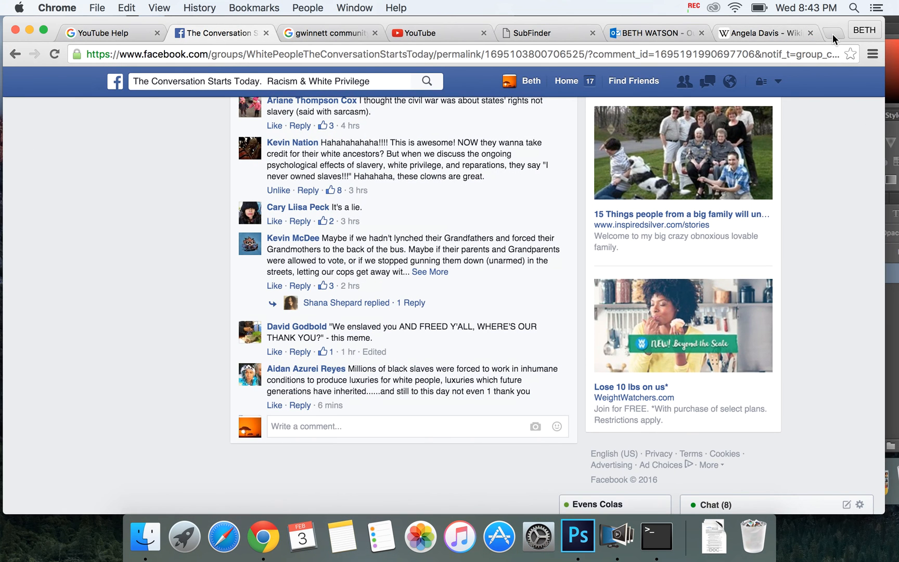
pyautogui.click(832, 34)
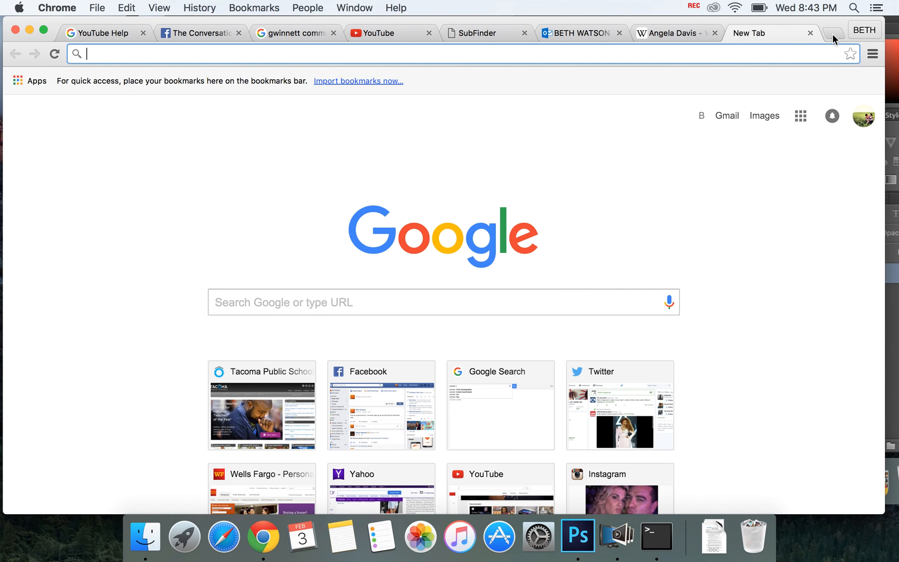
pyautogui.write('angel')
pyautogui.press('BackSpace')
pyautogui.write('ela davis')
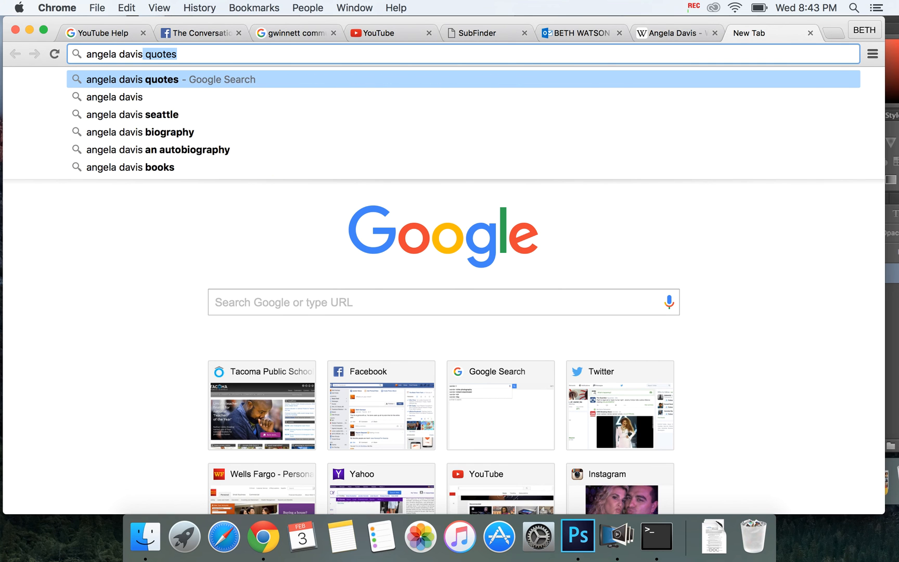
pyautogui.press('Return')
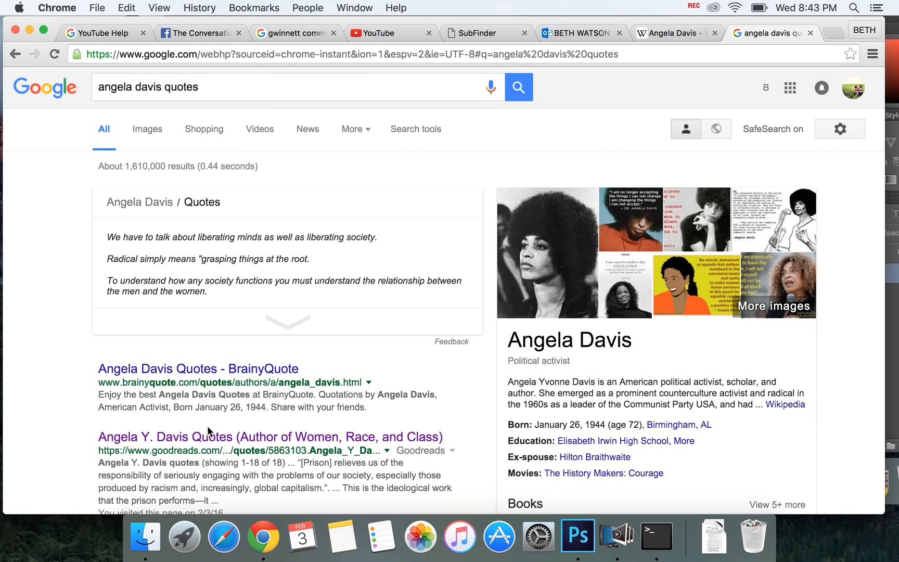
# Step: Open the Goodreads page of Angela Y. Davis quotes and copy "We have to talk about liberating minds as well as liberating society." with its quotation marks
pyautogui.click(203, 436)
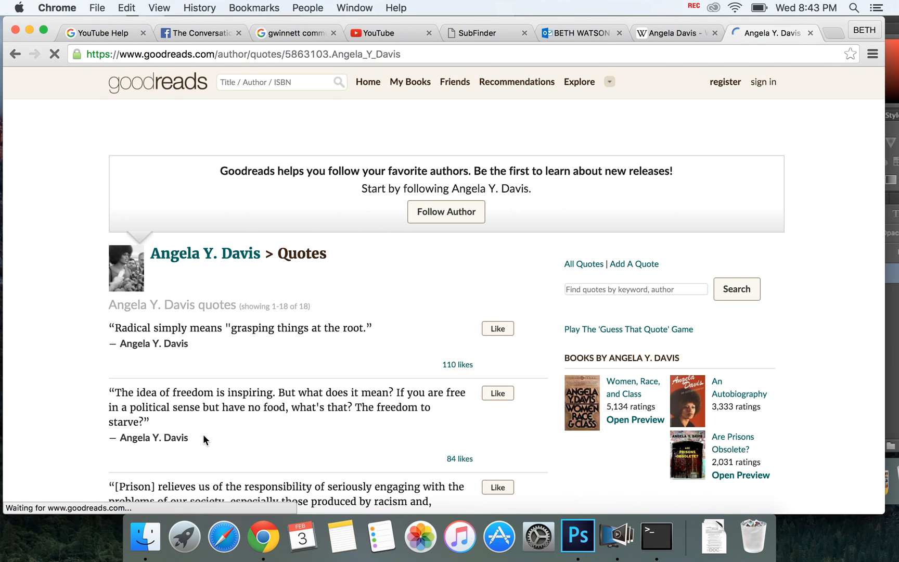
pyautogui.scroll(-3, 280, 369)
pyautogui.scroll(-2, 281, 371)
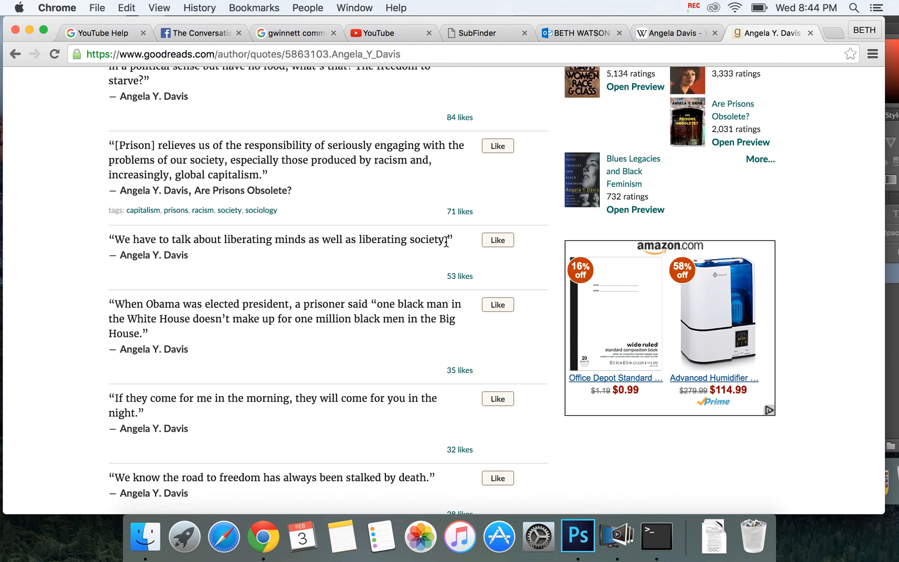
pyautogui.moveTo(453, 239); pyautogui.dragTo(110, 236)
pyautogui.press('super+c')
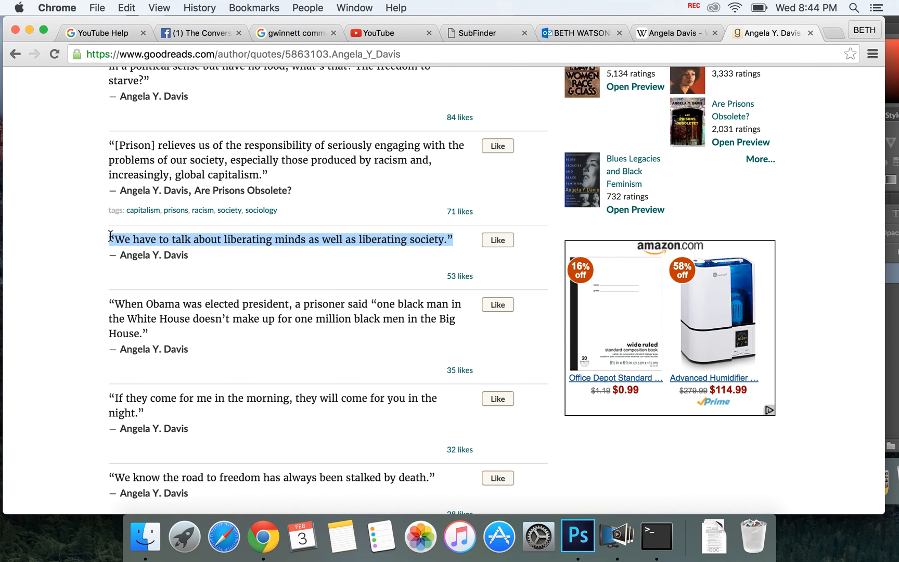
# Step: Switch back to Photoshop and create a left-aligned horizontal text box covering nearly the whole poster, just above the background layer
pyautogui.click(577, 536)
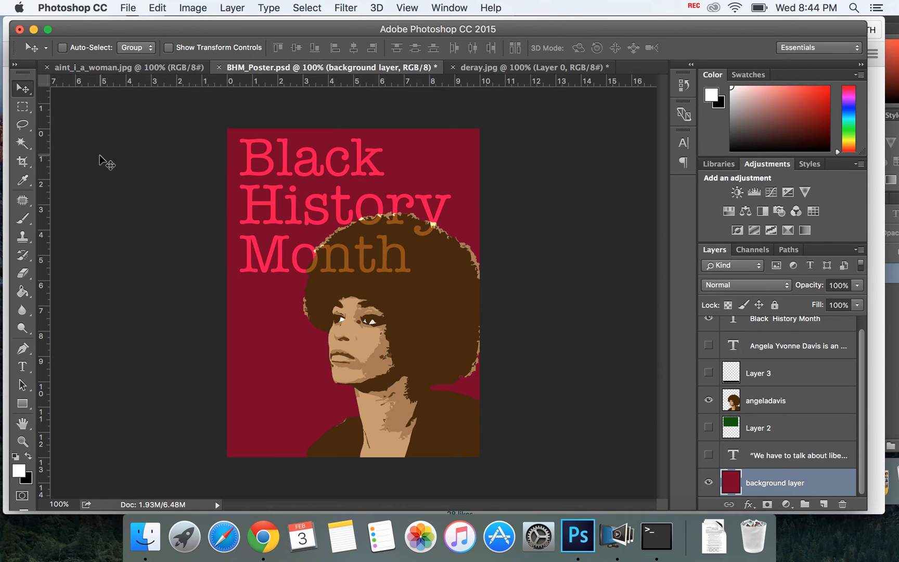
pyautogui.click(22, 367)
pyautogui.rightClick(21, 367)
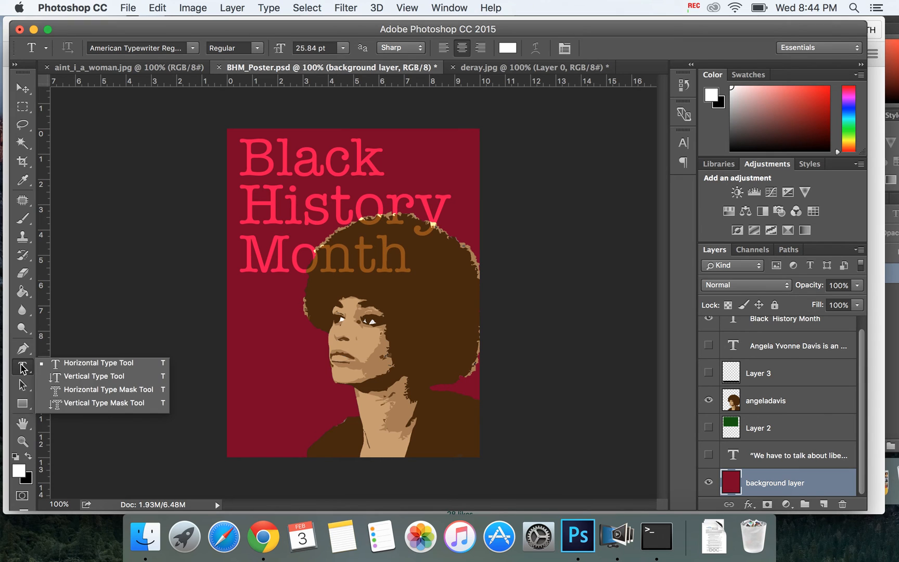
pyautogui.click(23, 368)
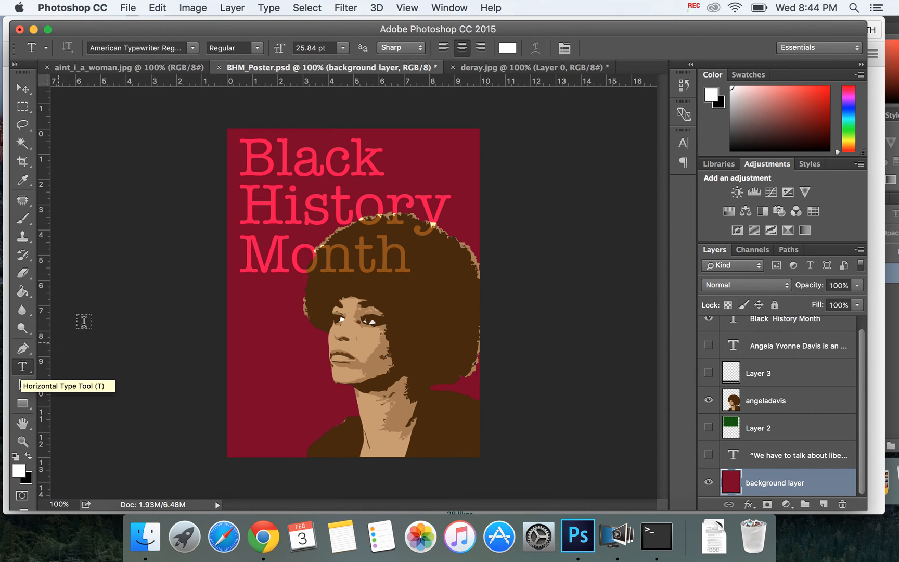
pyautogui.moveTo(231, 133); pyautogui.dragTo(471, 451)
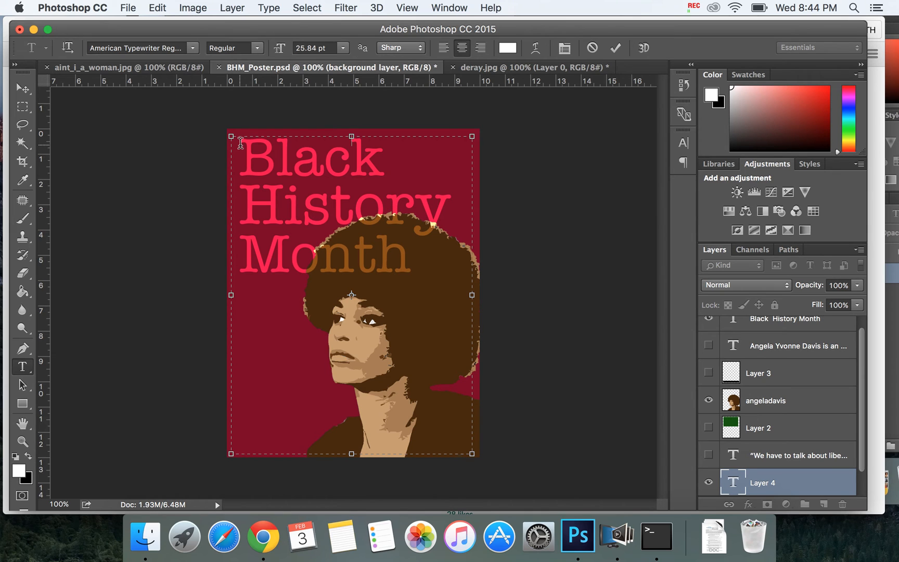
pyautogui.click(445, 49)
pyautogui.click(462, 48)
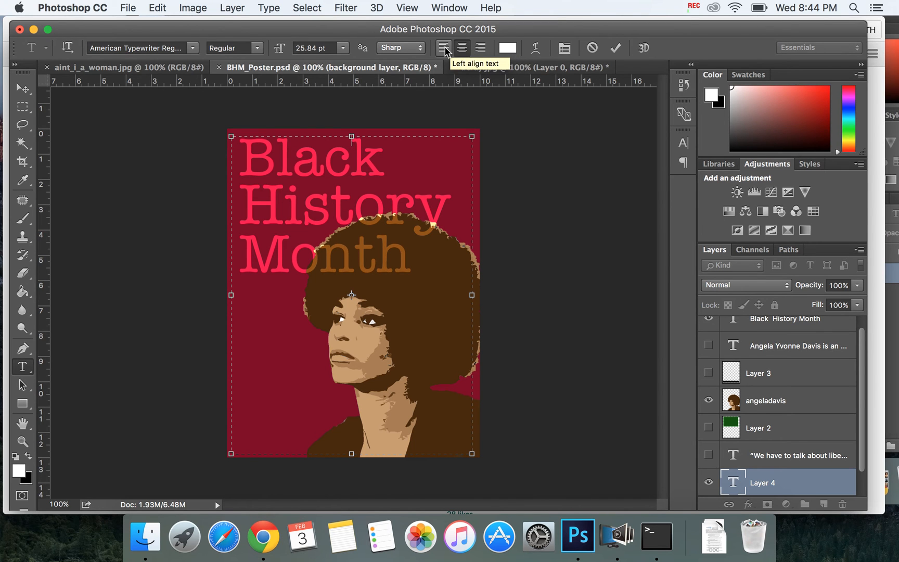
pyautogui.click(444, 49)
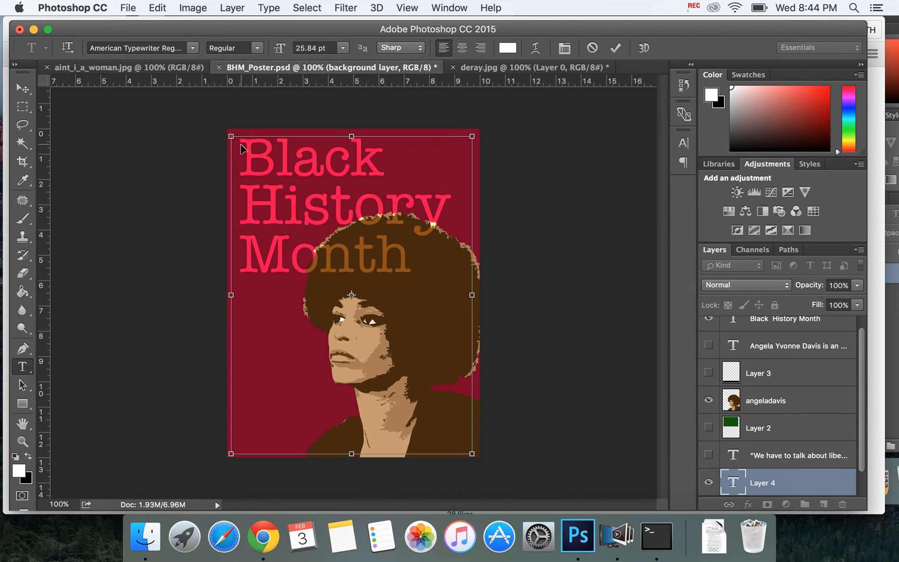
# Step: Paste the copied quote repeatedly until it fills the whole text box
pyautogui.press('super+v')
pyautogui.press('super+v')
pyautogui.press('super+v')
pyautogui.press('super+v')
pyautogui.press('super+v')
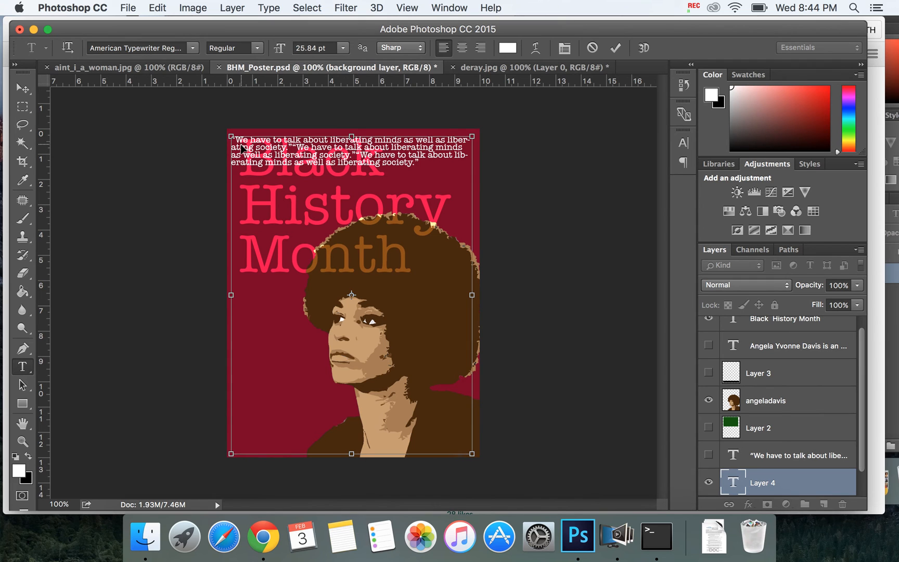
pyautogui.press('super+v')
pyautogui.press('super+v')
pyautogui.press('super+v')
pyautogui.press('super+v')
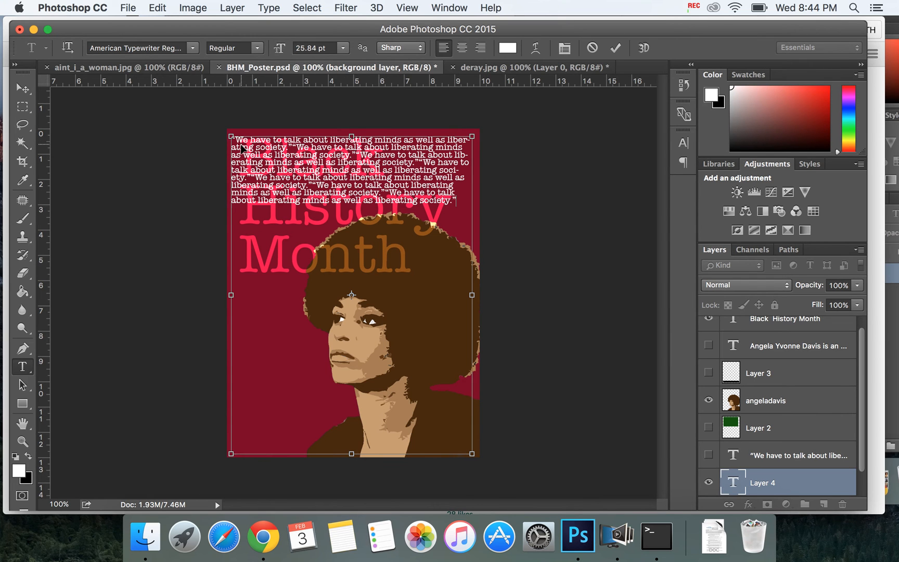
pyautogui.press('super+v')
pyautogui.press('super+v')
pyautogui.press('super+v')
pyautogui.press('super+v')
pyautogui.press('super+v')
pyautogui.press('super+v')
pyautogui.press('super+v')
pyautogui.press('super+v')
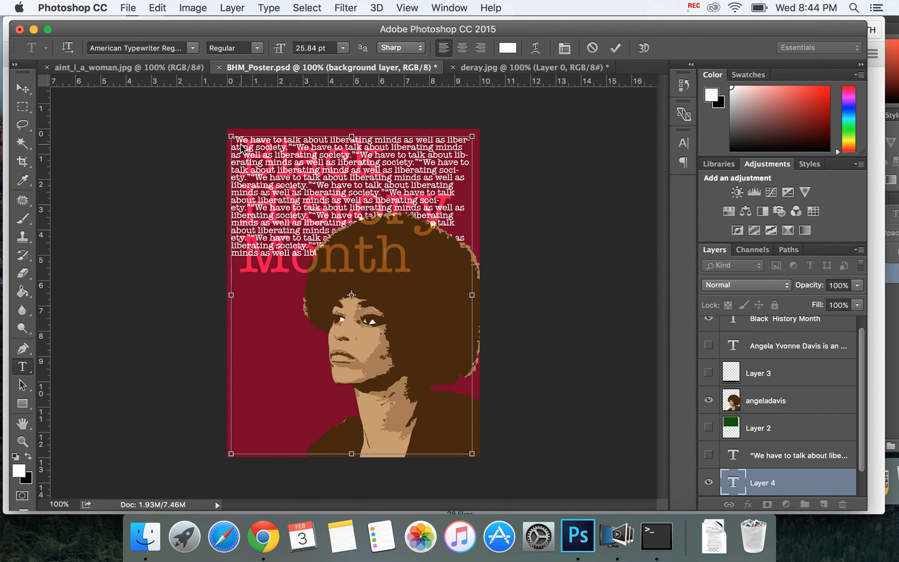
pyautogui.press('super+v')
pyautogui.press('super+v')
pyautogui.press('super+v')
pyautogui.press('super+v')
pyautogui.press('super+v')
pyautogui.press('super+v')
pyautogui.press('super+v')
pyautogui.press('super+v')
pyautogui.press('super+v')
pyautogui.press('super+v')
pyautogui.press('super+v')
pyautogui.press('super+v')
pyautogui.press('super+v')
pyautogui.press('super+v')
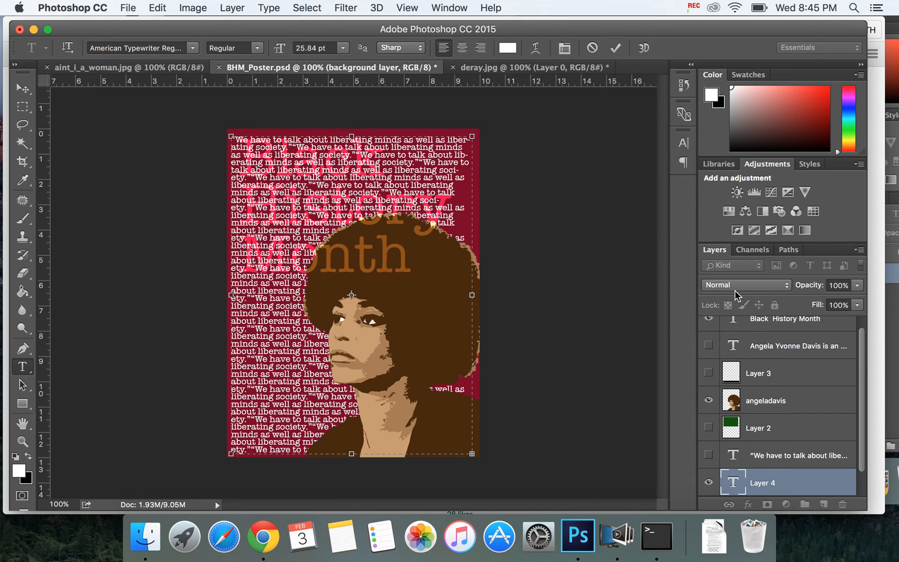
pyautogui.moveTo(863, 351); pyautogui.dragTo(863, 428)
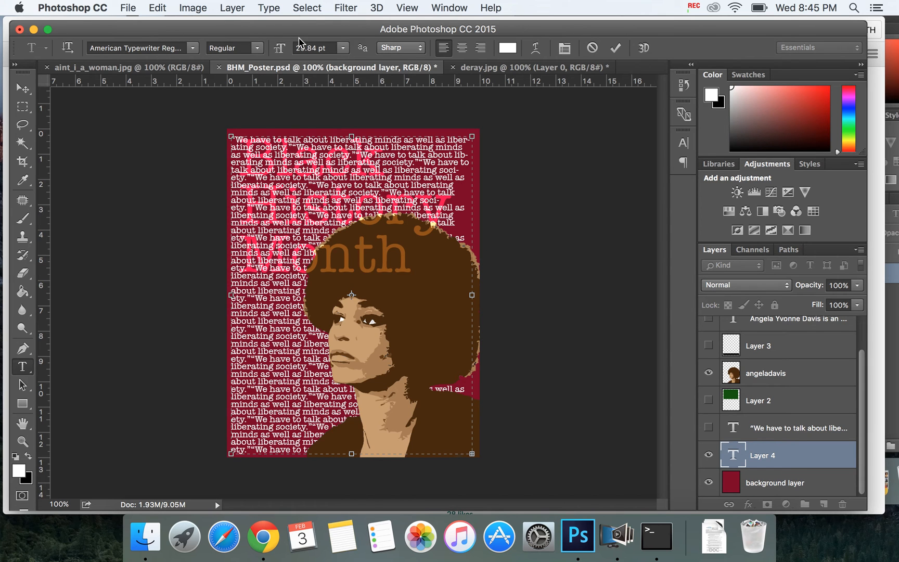
pyautogui.click(337, 47)
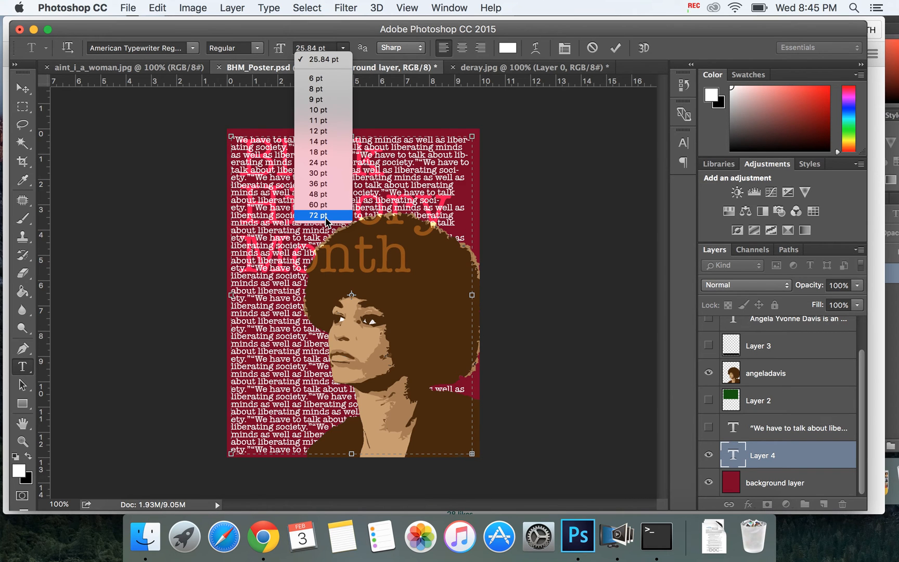
pyautogui.click(29, 98)
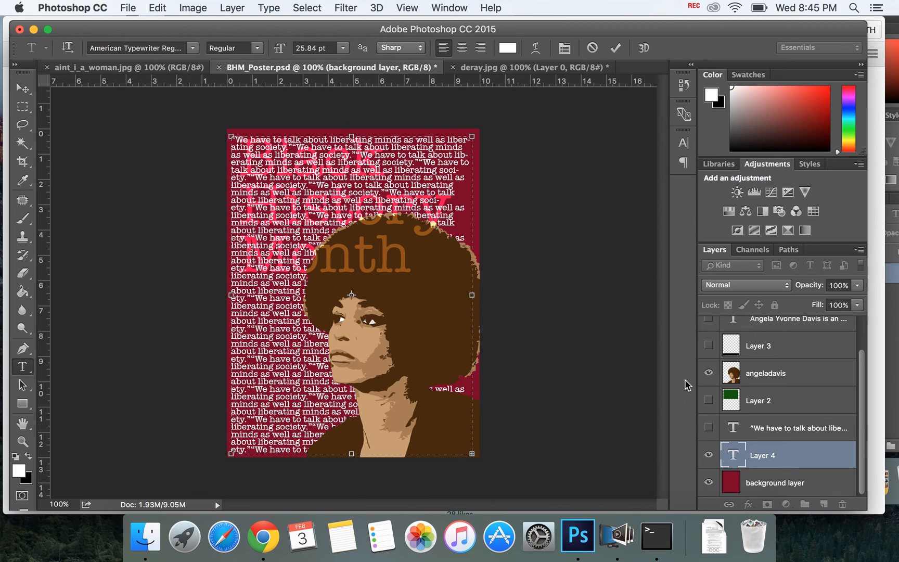
# Step: Commit the pasted quote text and compare it with the existing quote layer above by briefly showing that layer
pyautogui.click(19, 92)
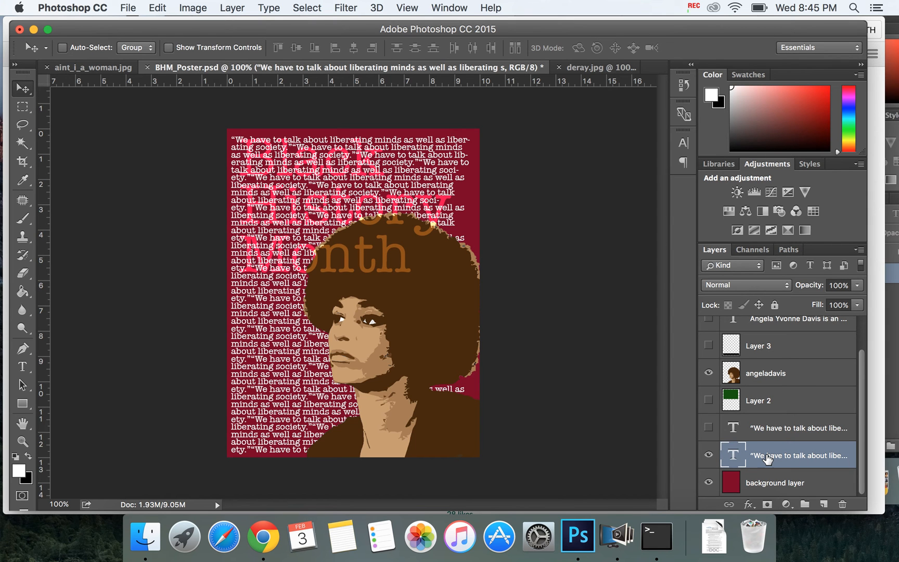
pyautogui.click(709, 427)
pyautogui.click(722, 430)
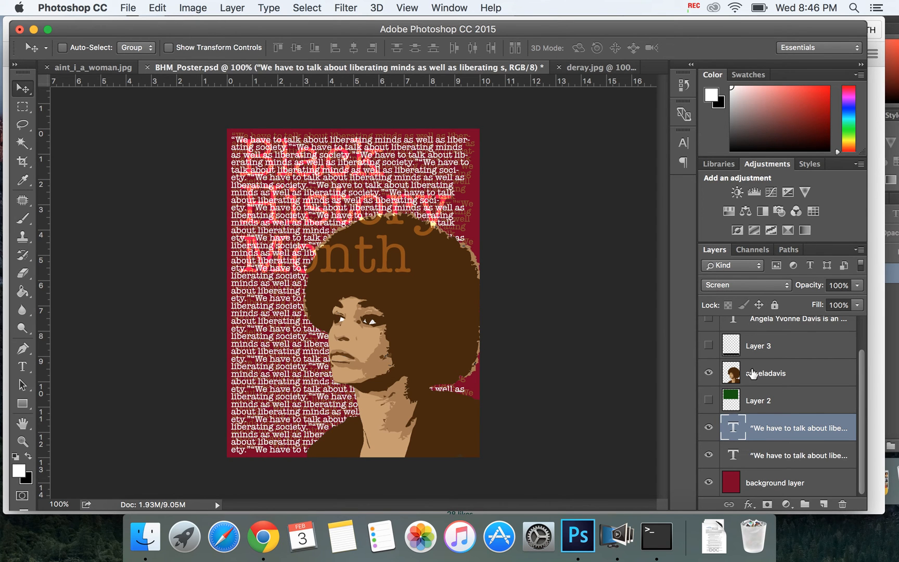
pyautogui.click(708, 429)
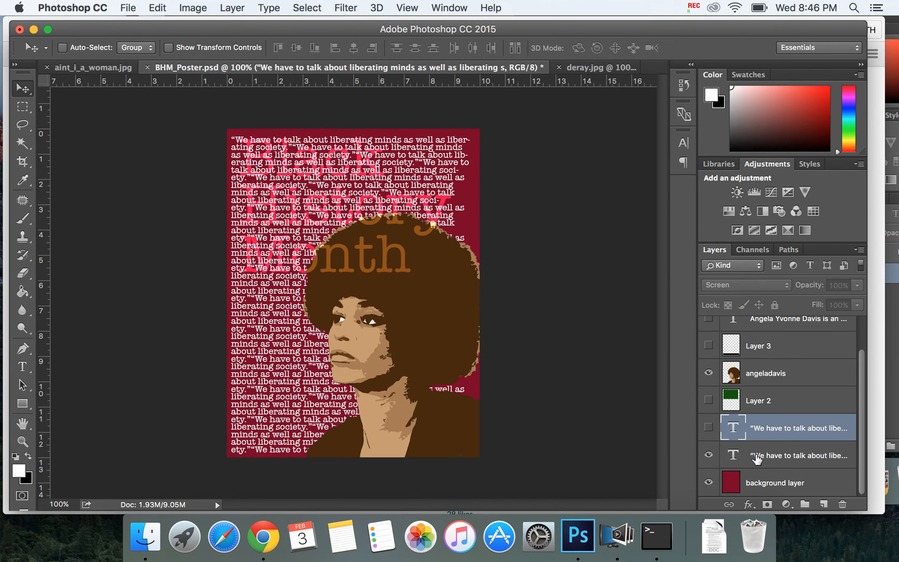
# Step: Try the Screen blend mode on the new quote layer just above the background layer
pyautogui.click(757, 457)
pyautogui.click(773, 289)
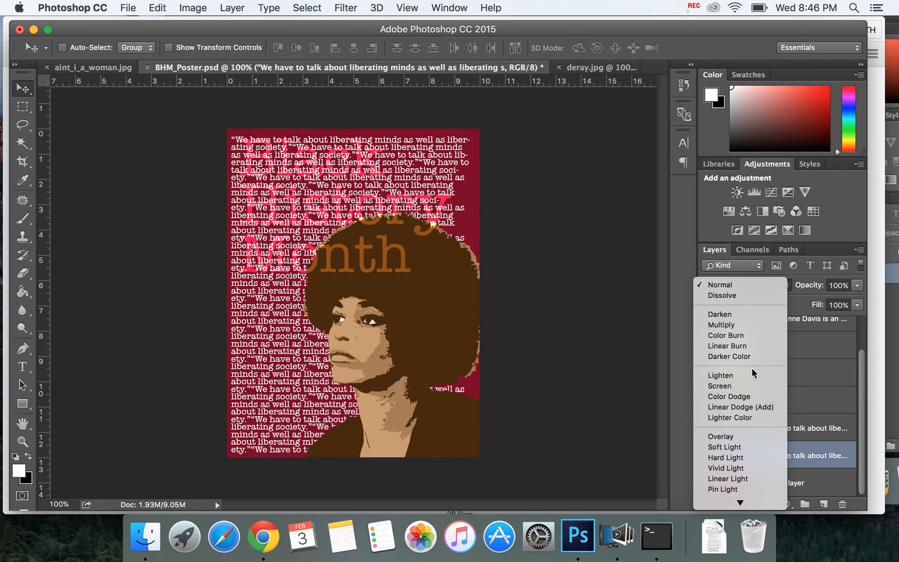
pyautogui.click(749, 384)
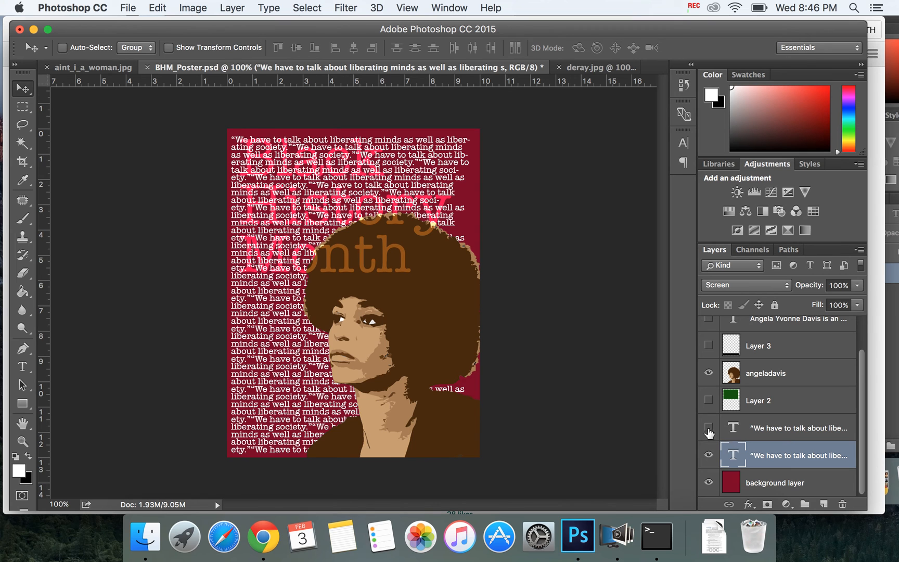
# Step: Compare the two quote layers by viewing the upper one alone, and return to showing only the lower one
pyautogui.click(708, 455)
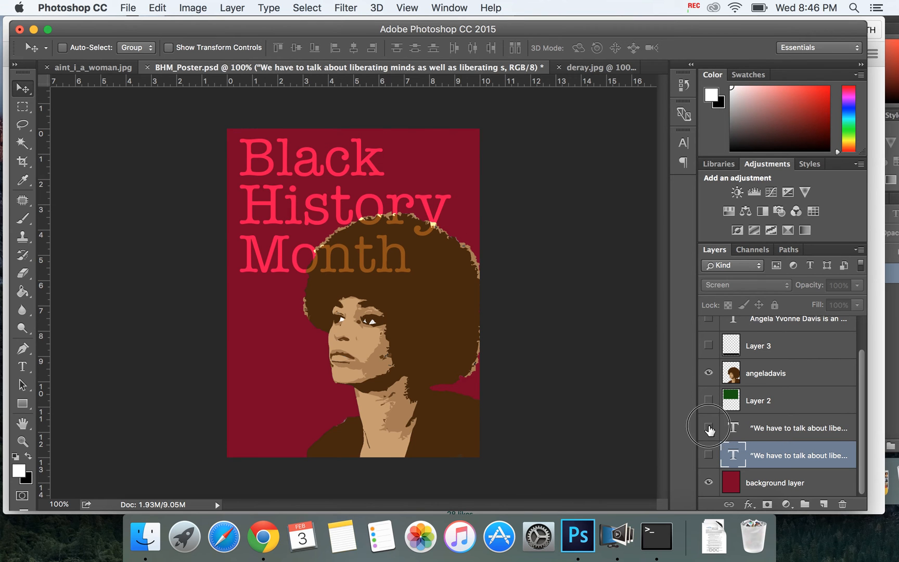
pyautogui.click(708, 427)
pyautogui.click(772, 429)
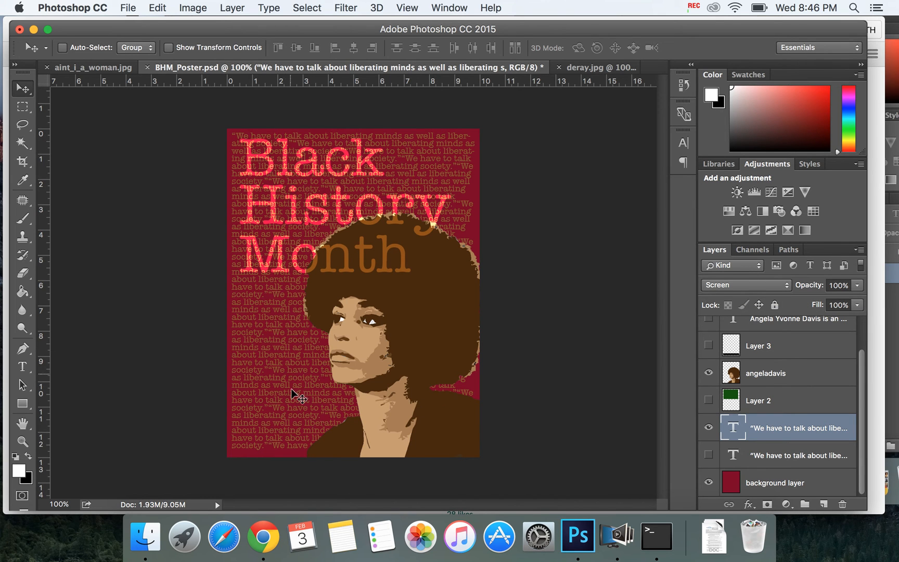
pyautogui.click(708, 427)
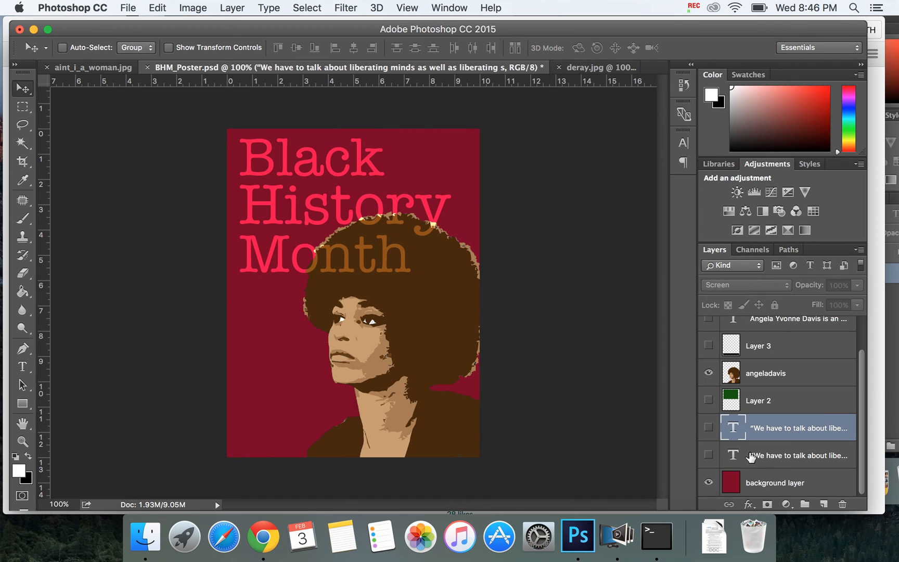
pyautogui.click(748, 458)
pyautogui.click(710, 456)
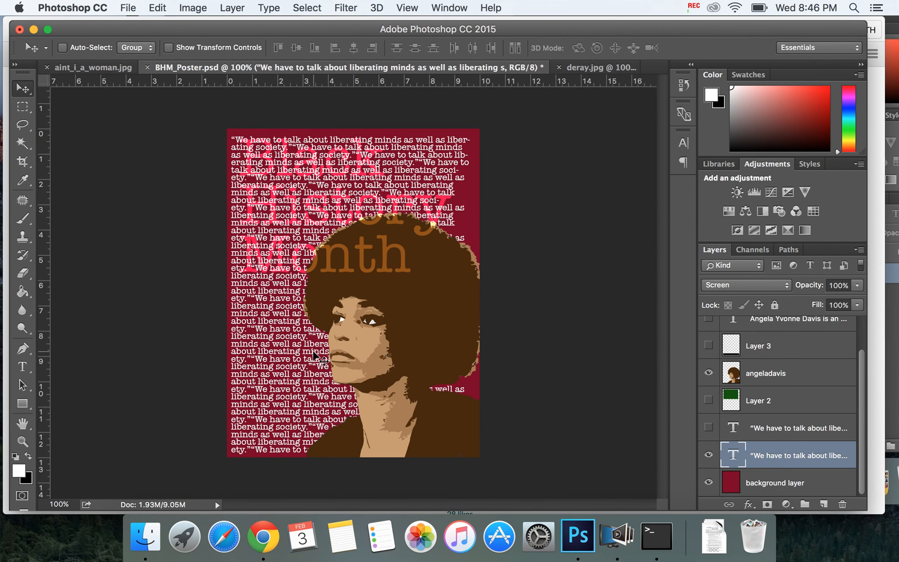
# Step: Try the Multiply and Soft Light blend modes on the lower quote layer
pyautogui.click(724, 286)
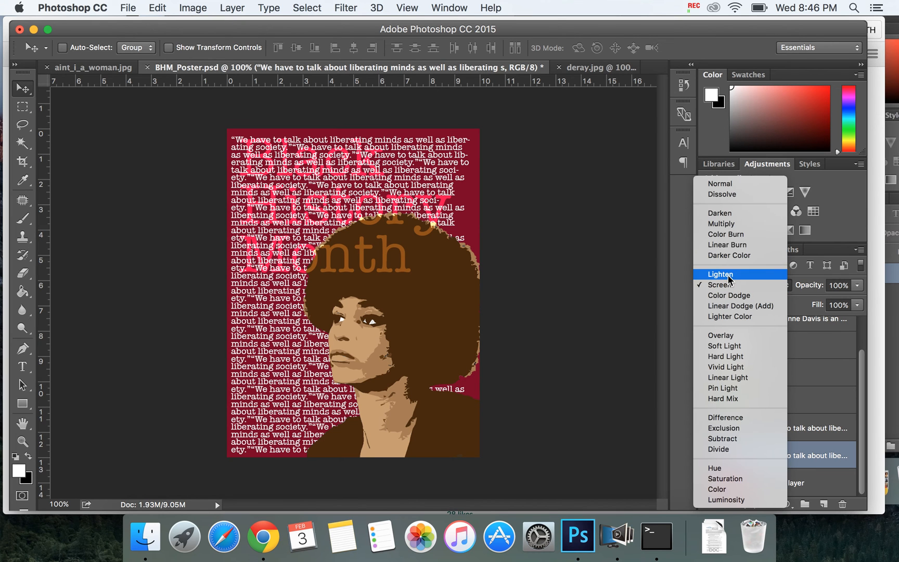
pyautogui.click(730, 224)
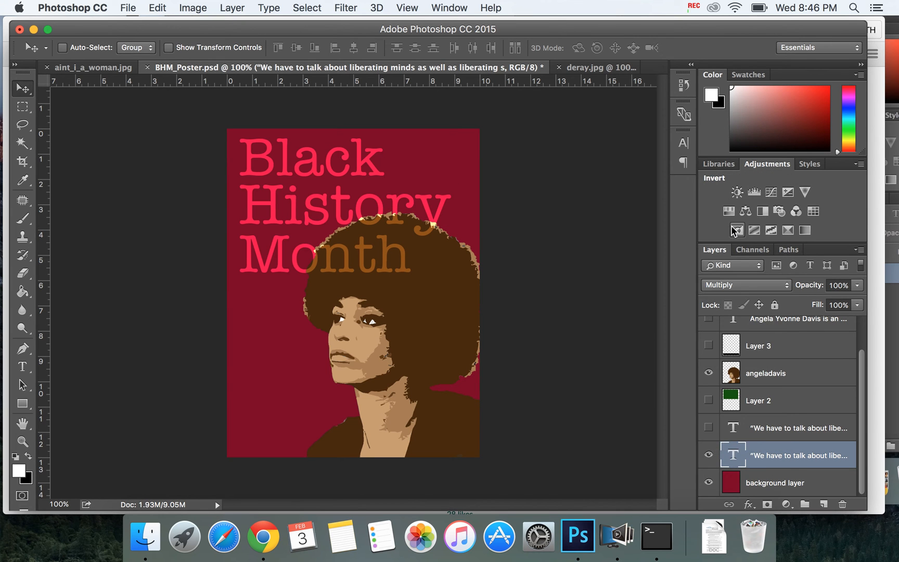
pyautogui.click(745, 286)
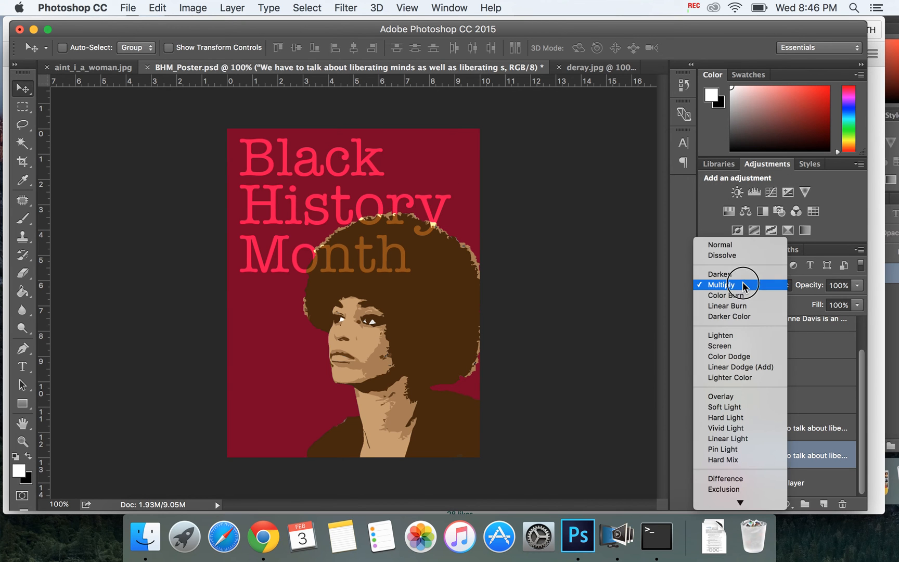
pyautogui.click(721, 410)
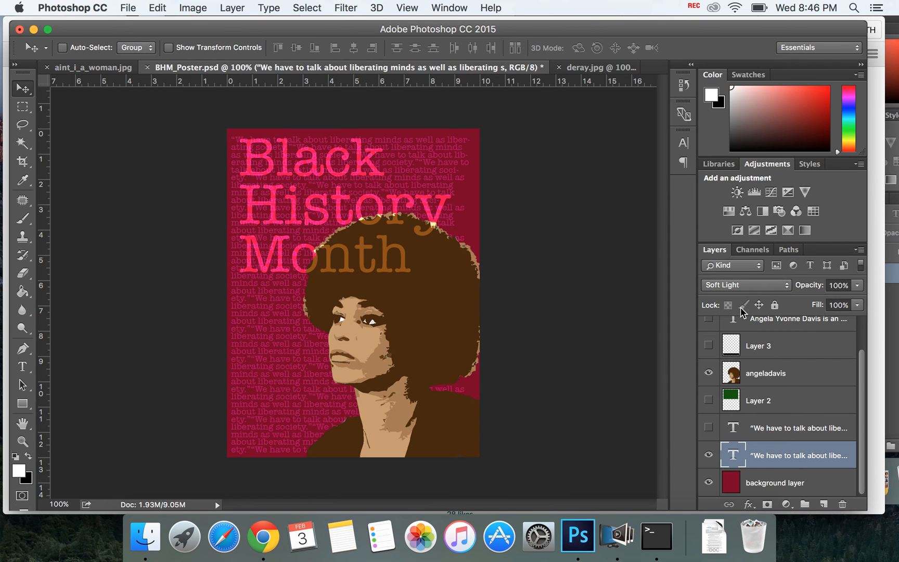
# Step: Try the Hard Light, Vivid Light and Overlay blend modes on the lower quote layer
pyautogui.click(741, 284)
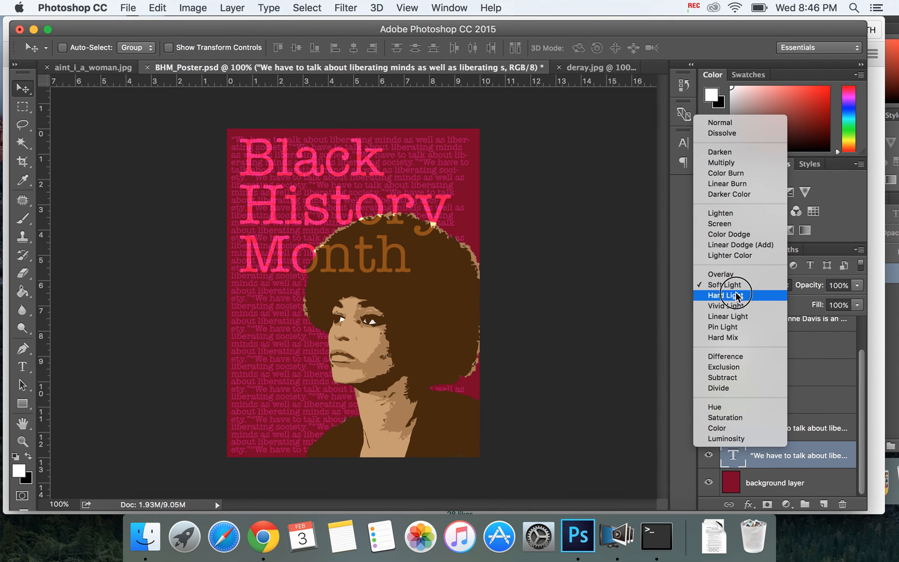
pyautogui.click(736, 295)
pyautogui.click(750, 287)
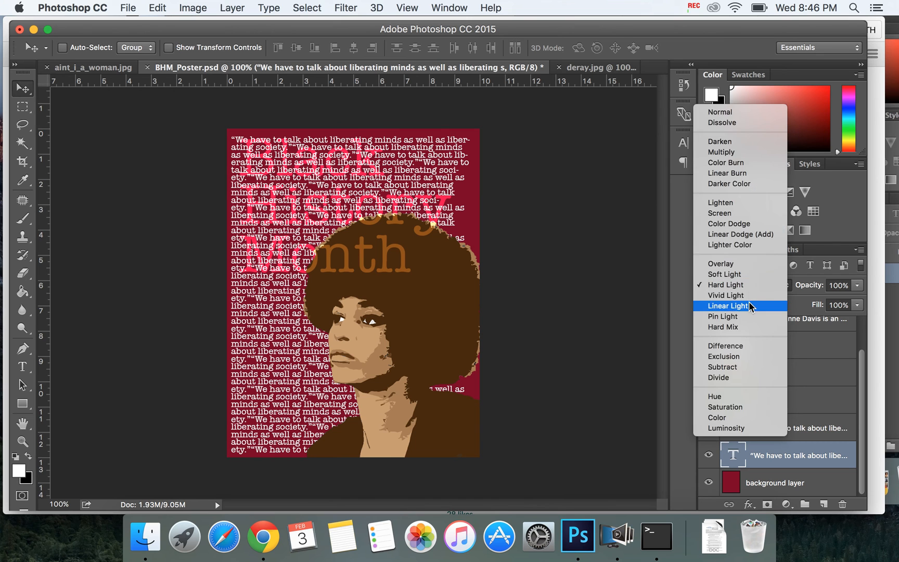
pyautogui.click(750, 296)
pyautogui.click(754, 287)
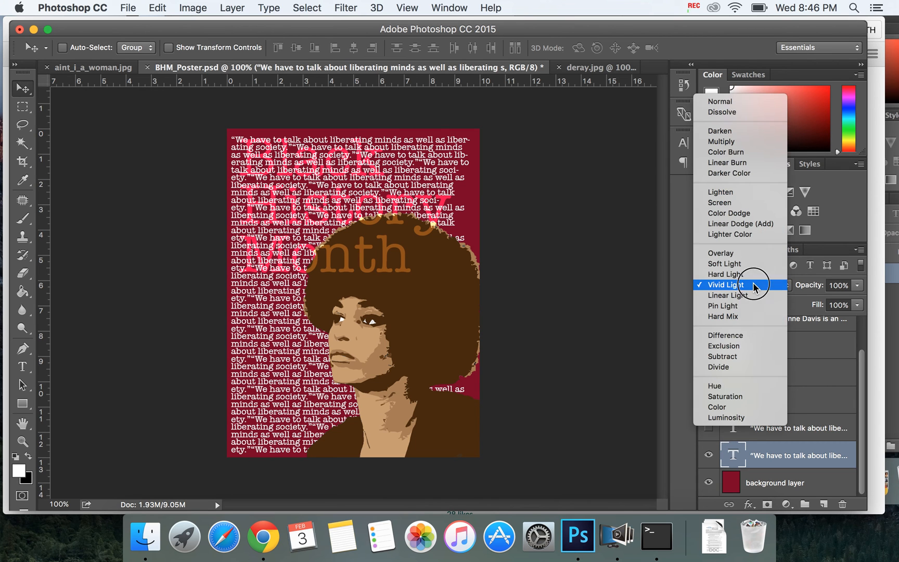
pyautogui.click(753, 253)
# Step: Try the Color Burn, Linear Burn and Darker Color blend modes on the lower quote layer
pyautogui.click(762, 287)
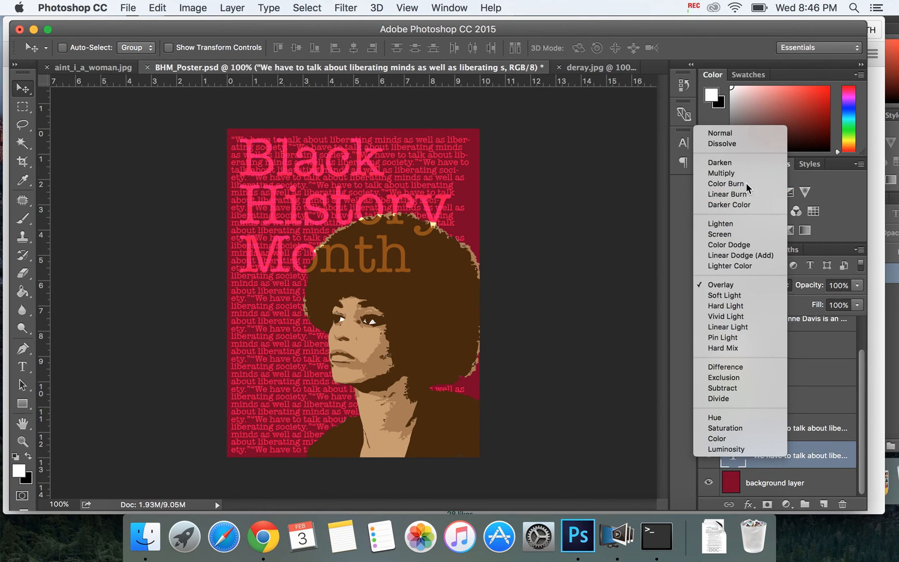
pyautogui.click(746, 183)
pyautogui.click(745, 284)
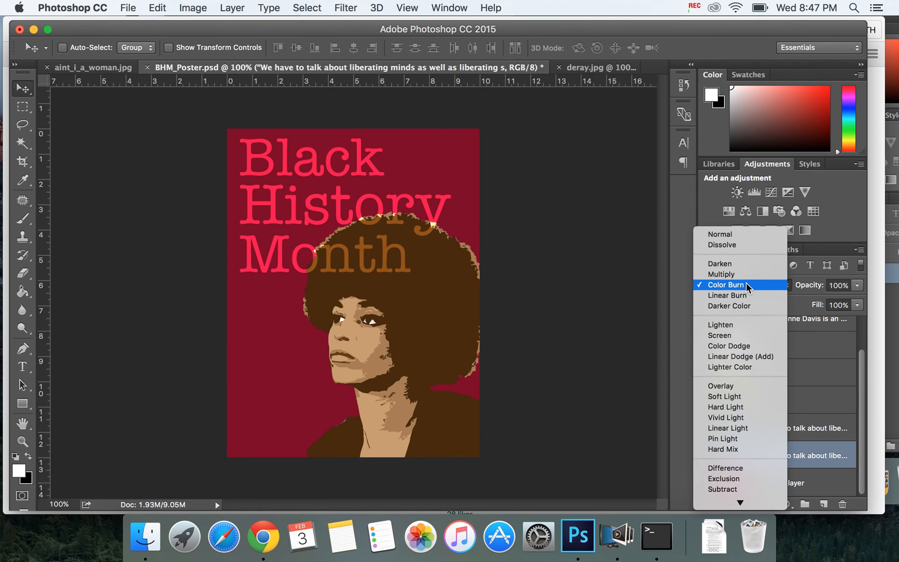
pyautogui.click(746, 293)
pyautogui.click(742, 287)
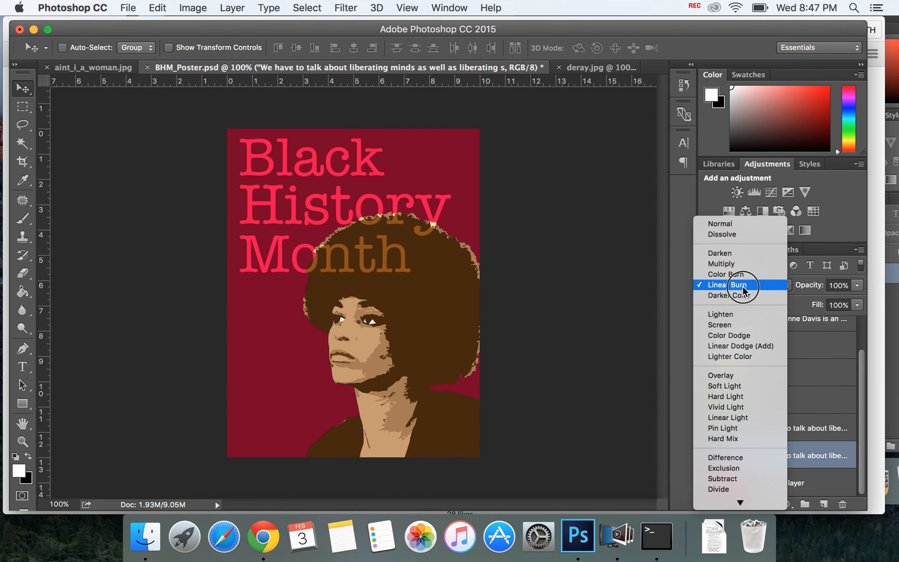
pyautogui.click(742, 295)
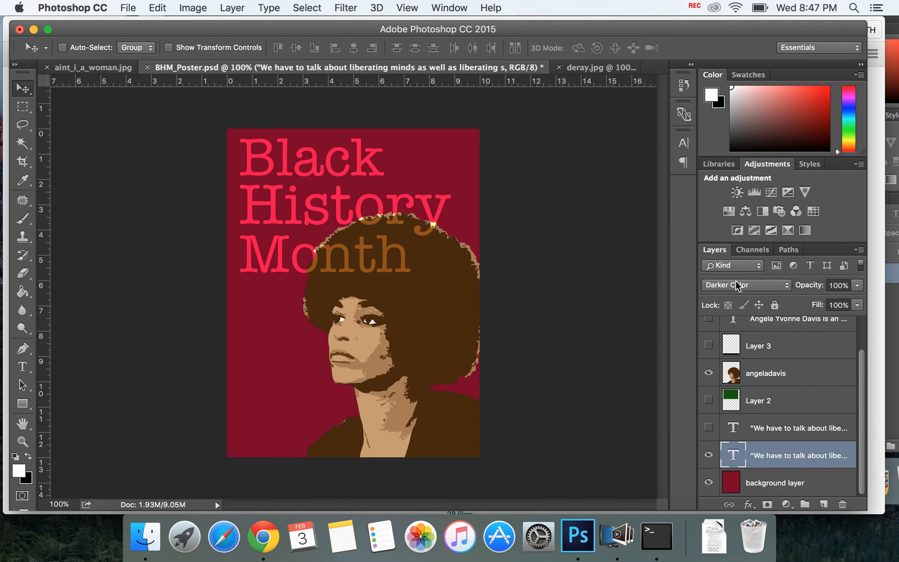
# Step: Try Saturation and Color on the lower quote layer and leave its blend mode at Hue
pyautogui.click(739, 284)
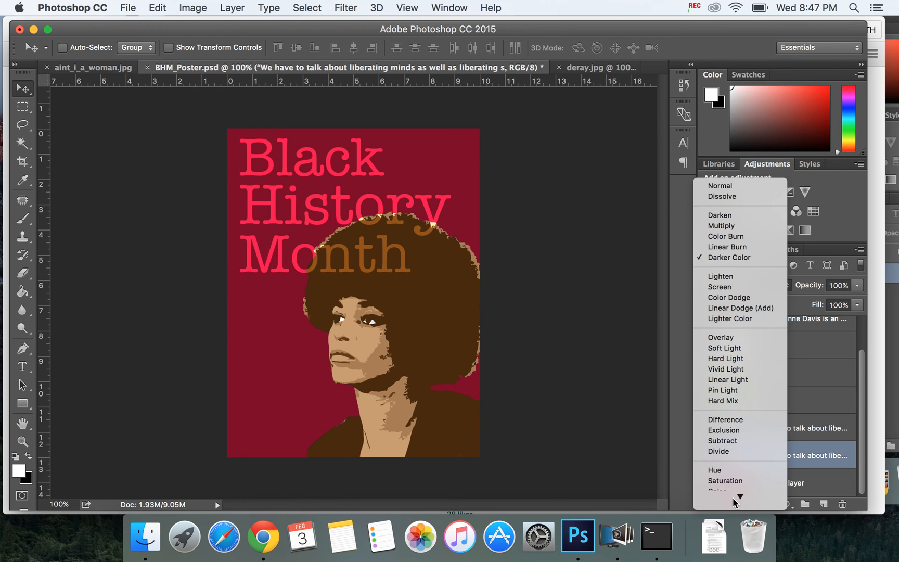
pyautogui.click(724, 481)
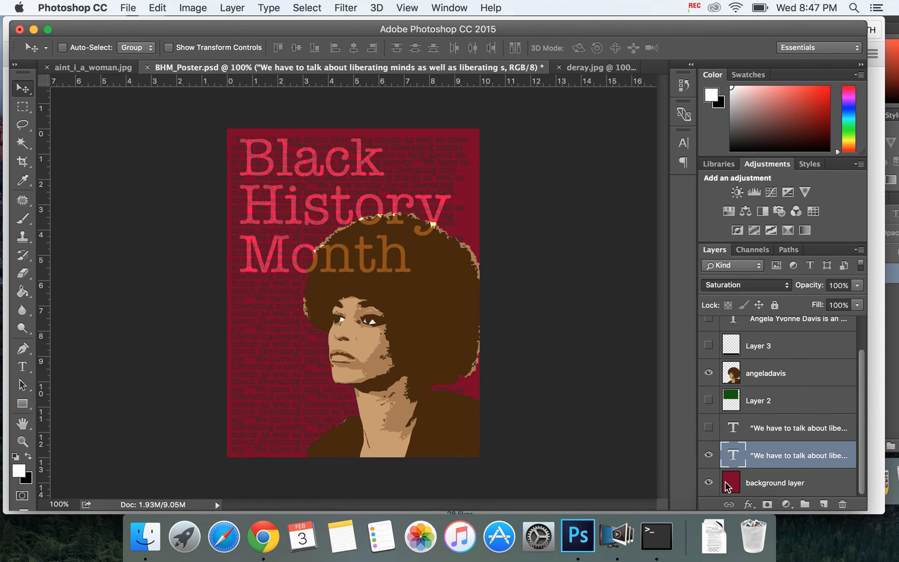
pyautogui.click(730, 284)
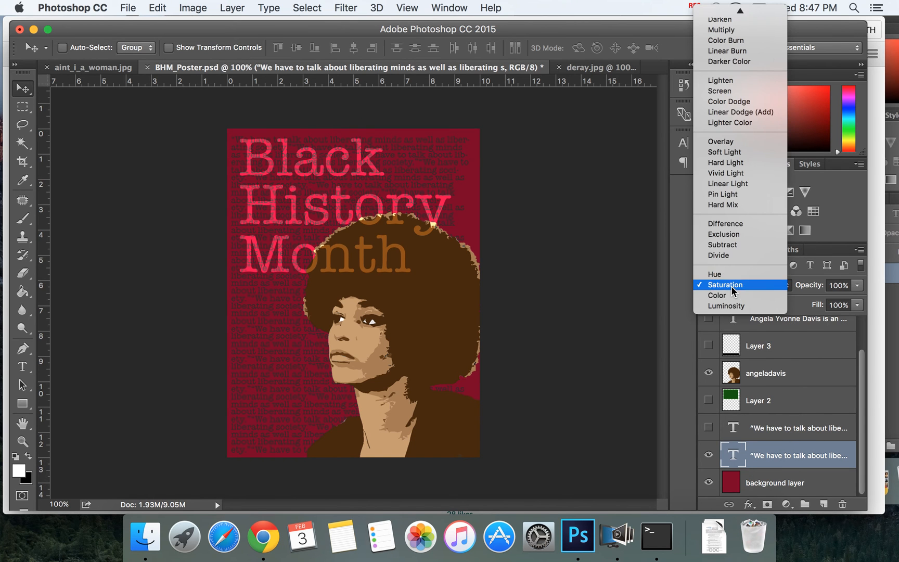
pyautogui.click(731, 295)
pyautogui.click(749, 286)
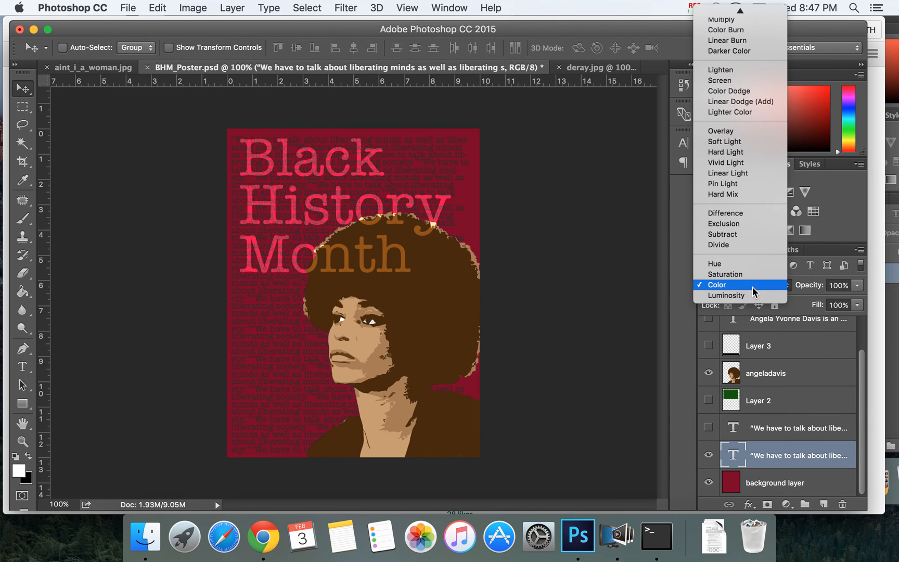
pyautogui.click(746, 264)
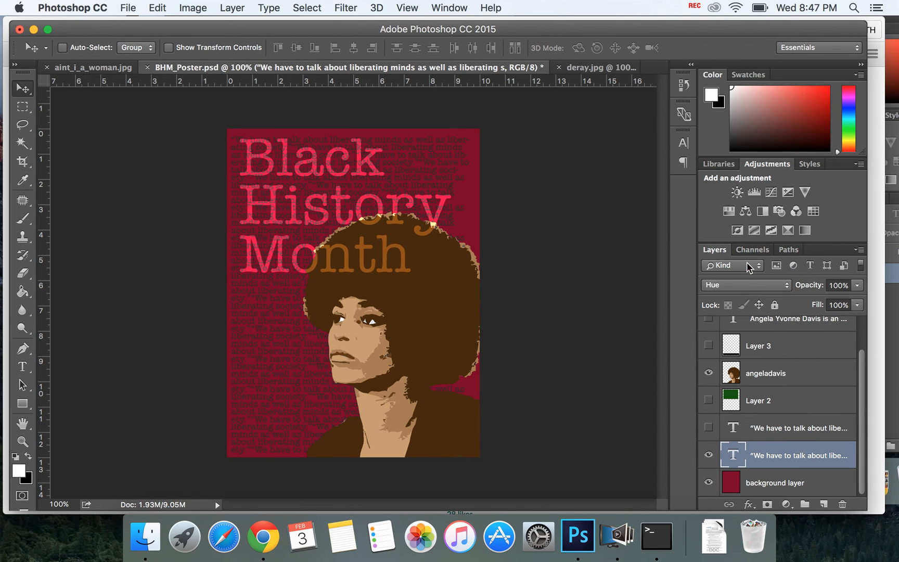
# Step: Hide the lower quote layer, and show and select the upper quote layer in its place
pyautogui.click(709, 455)
pyautogui.click(708, 427)
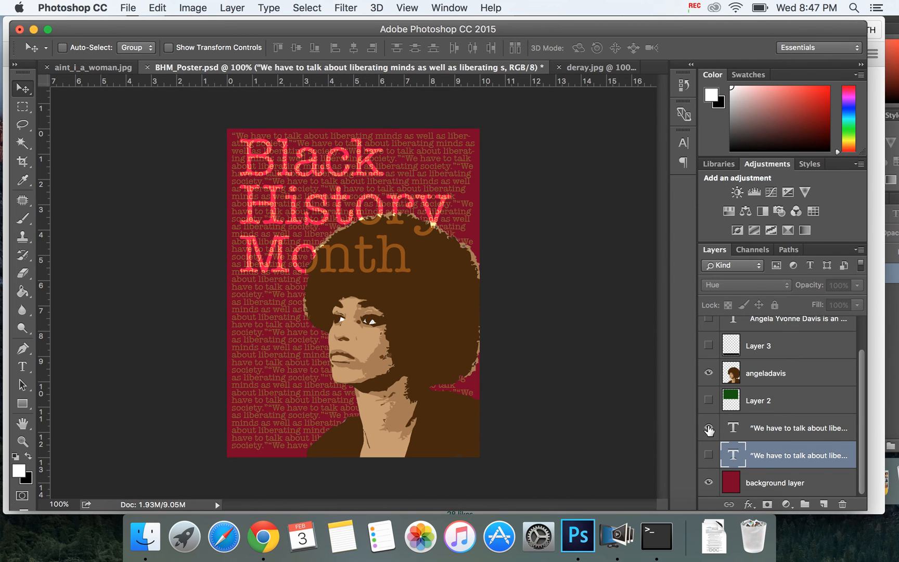
pyautogui.click(816, 430)
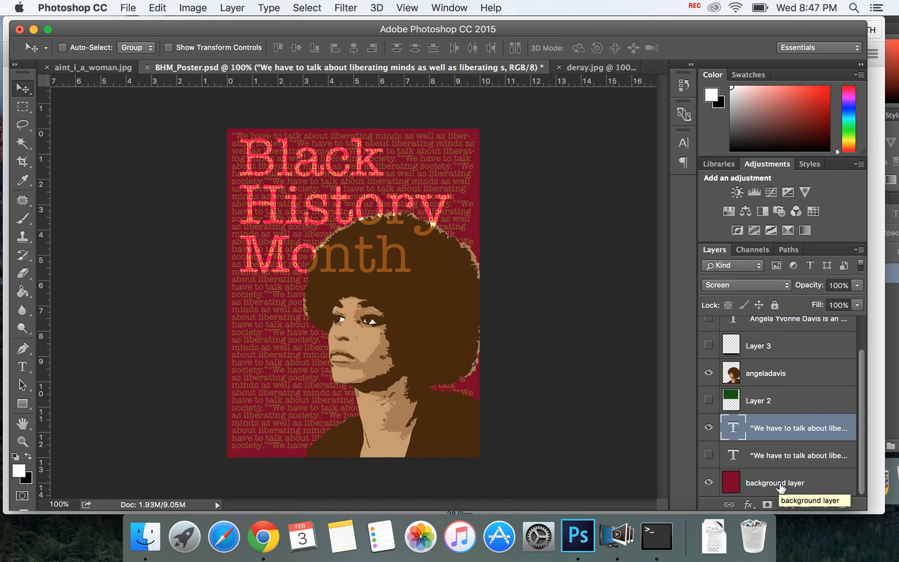
# Step: Preview the box on Layer 2 behind the poster title, and hide Layer 2 again while keeping it selected
pyautogui.click(709, 400)
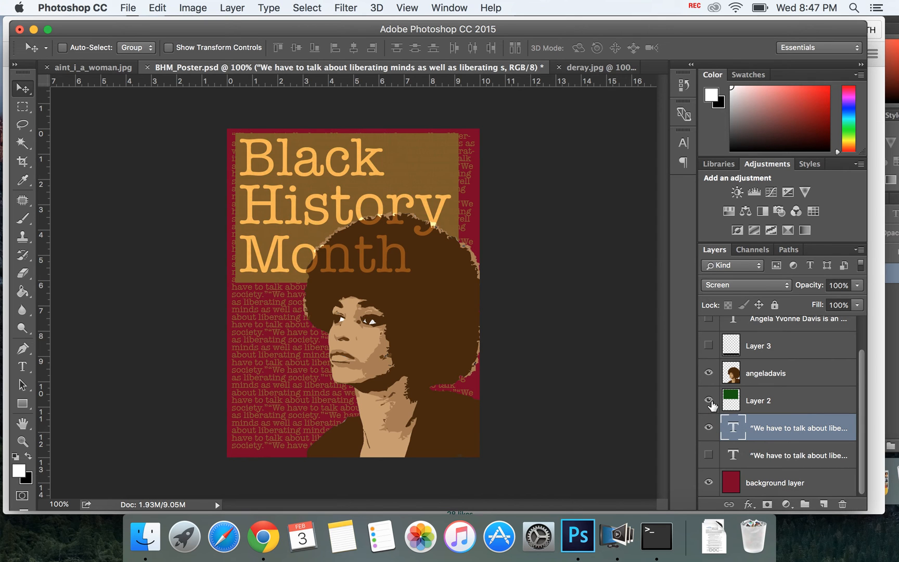
pyautogui.click(796, 402)
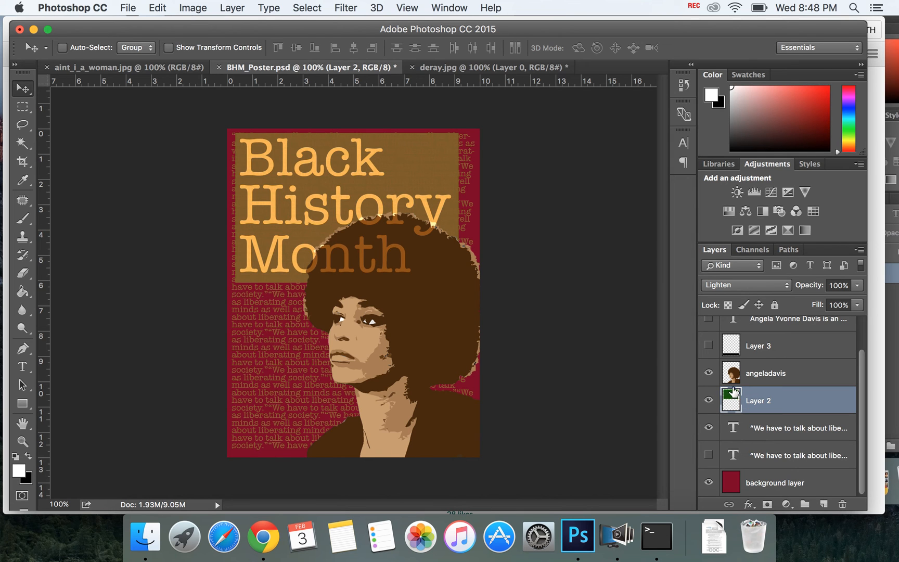
pyautogui.click(708, 399)
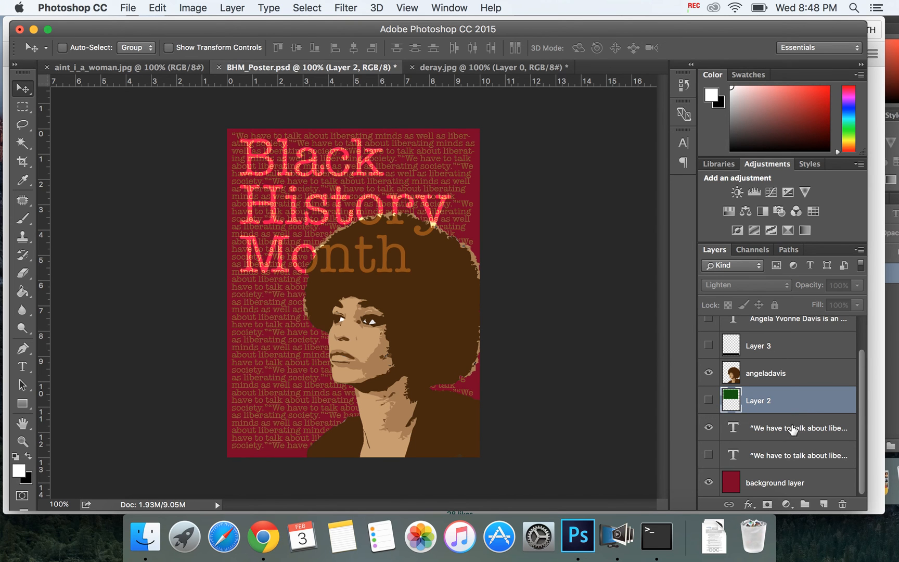
# Step: Add a new layer directly above Layer 2 and name it "title box"
pyautogui.click(824, 504)
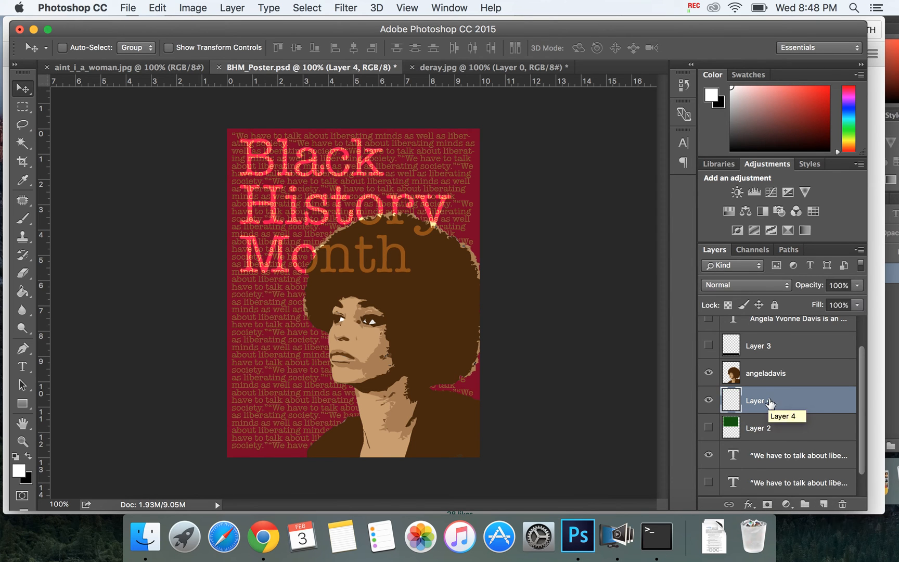
pyautogui.doubleClick(762, 401)
pyautogui.write('text box')
pyautogui.press('BackSpace')
pyautogui.press('BackSpace')
pyautogui.press('BackSpace')
pyautogui.press('BackSpace')
pyautogui.press('BackSpace')
pyautogui.write('itle box')
pyautogui.press('Return')
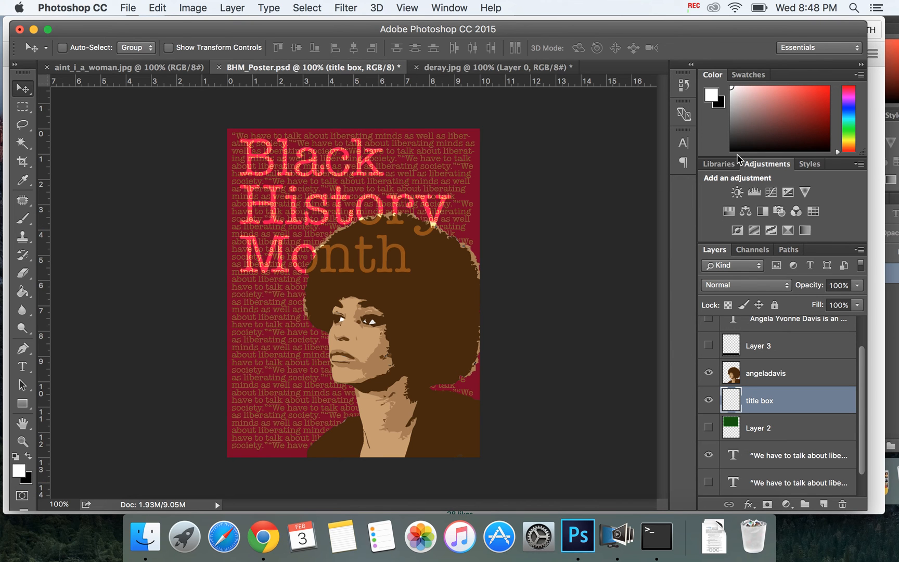
# Step: Choose dark green as the foreground color and draw a rectangular marquee selection around the whole "Black History Month" title
pyautogui.click(751, 78)
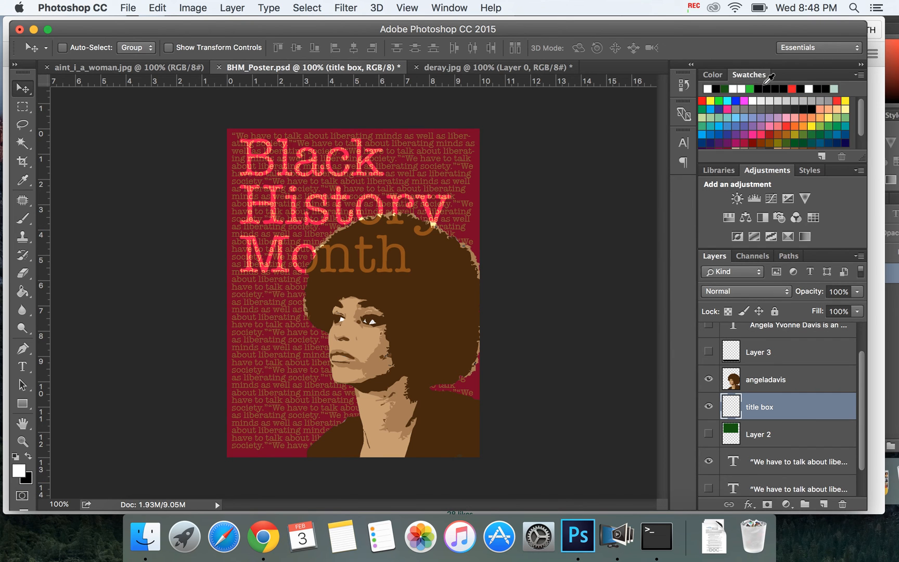
pyautogui.click(794, 141)
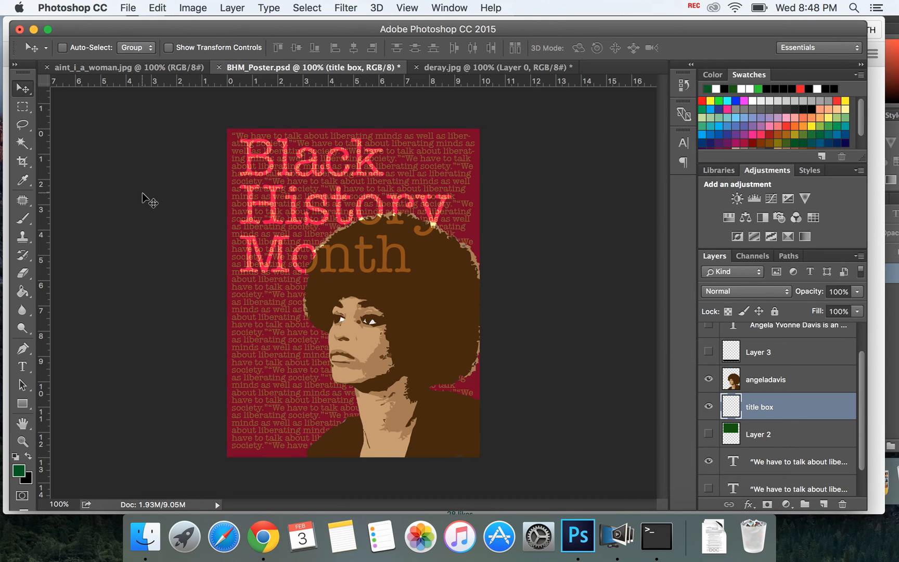
pyautogui.click(29, 108)
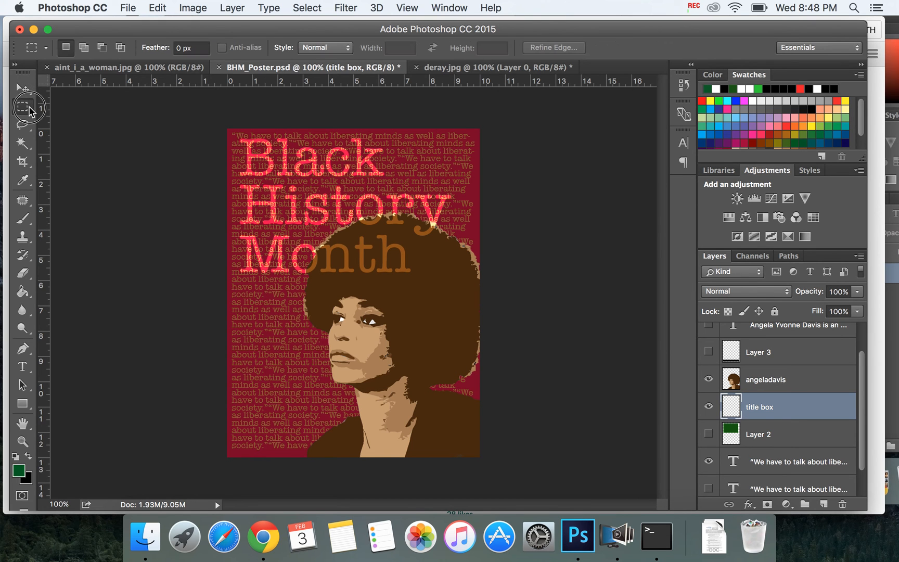
pyautogui.click(29, 110)
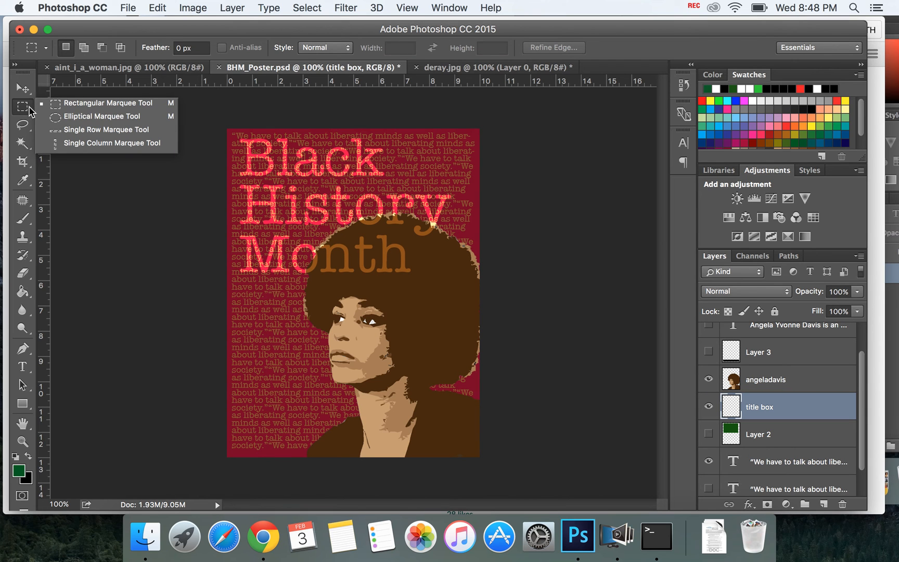
pyautogui.click(74, 105)
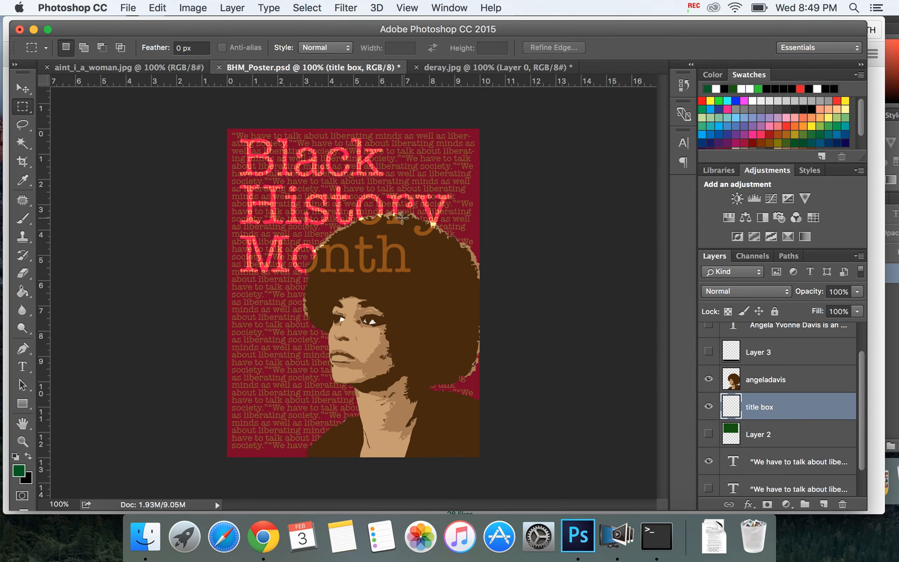
pyautogui.moveTo(232, 134); pyautogui.dragTo(459, 283)
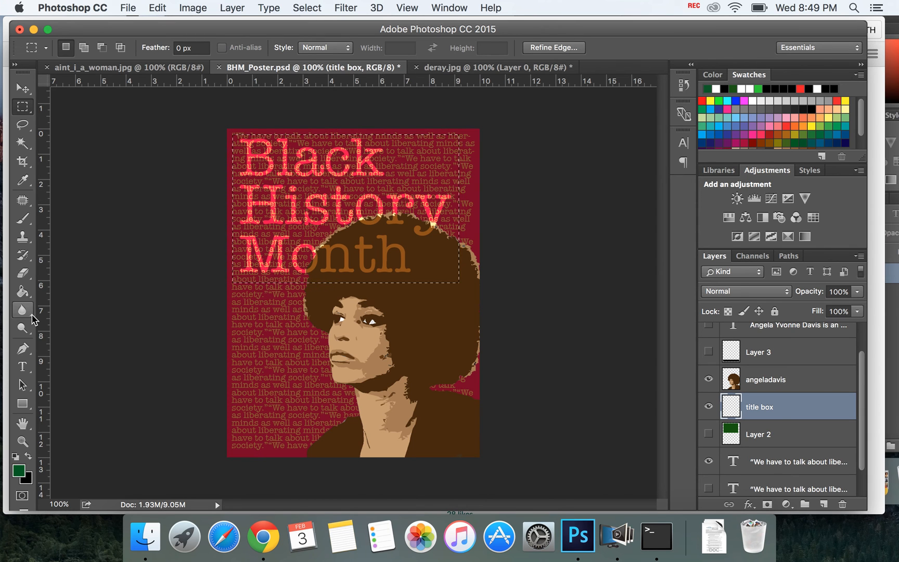
# Step: Fill the selection on the "title box" layer with dark green using the Paint Bucket and deselect it
pyautogui.click(25, 293)
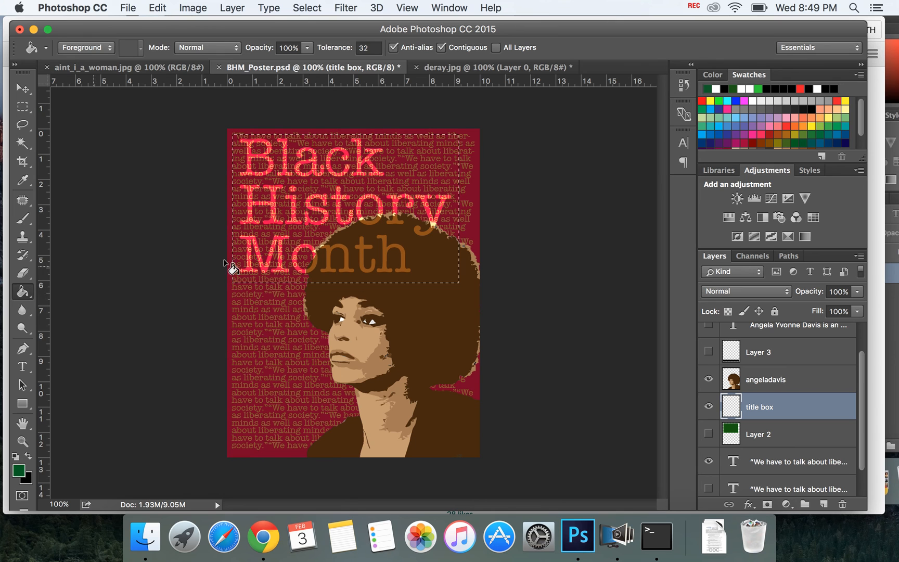
pyautogui.click(422, 169)
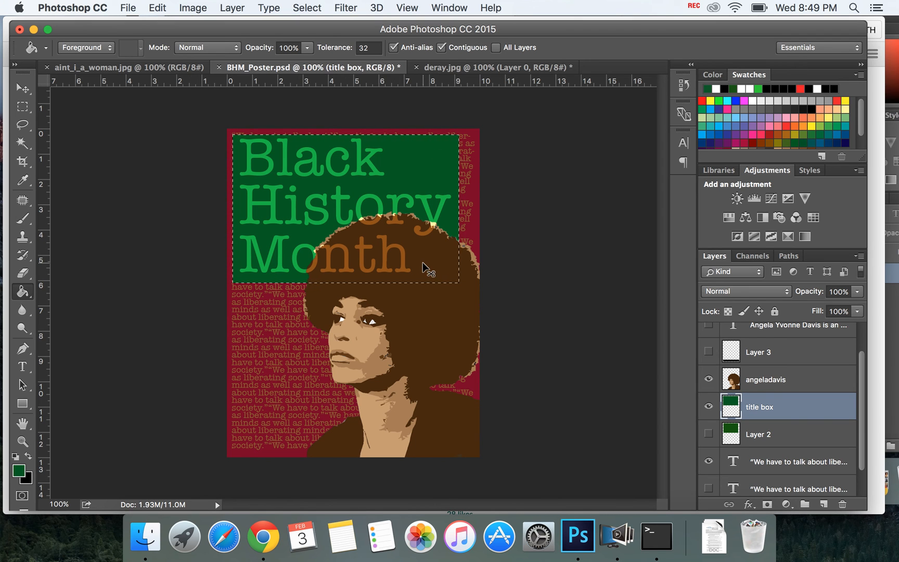
pyautogui.press('super+d')
# Step: Show Layer 2 in place of the "title box" layer and check which blend mode it uses
pyautogui.click(709, 407)
pyautogui.click(709, 434)
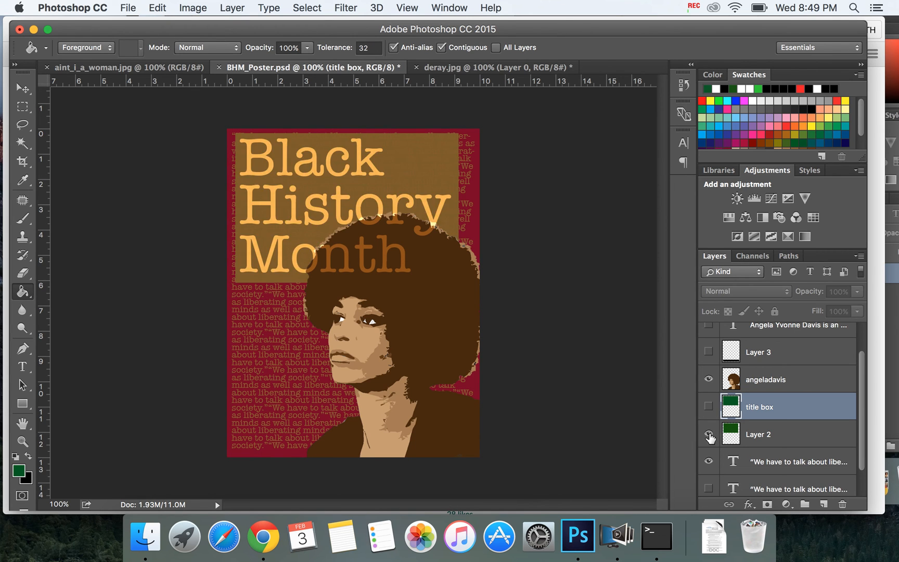
pyautogui.click(785, 437)
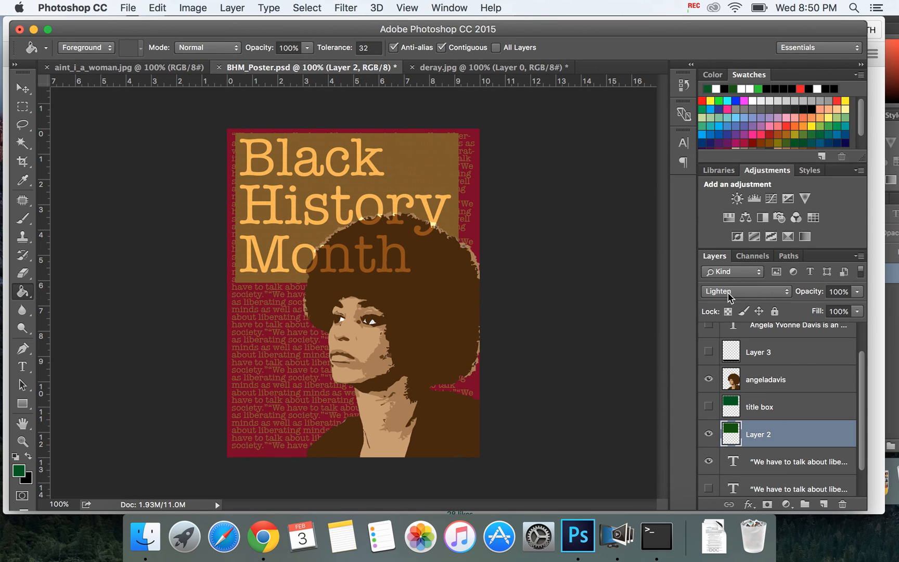
# Step: Show the "title box" layer again, hide Layer 2, and set the "title box" blend mode to Lighten
pyautogui.click(708, 406)
pyautogui.click(708, 431)
pyautogui.click(784, 413)
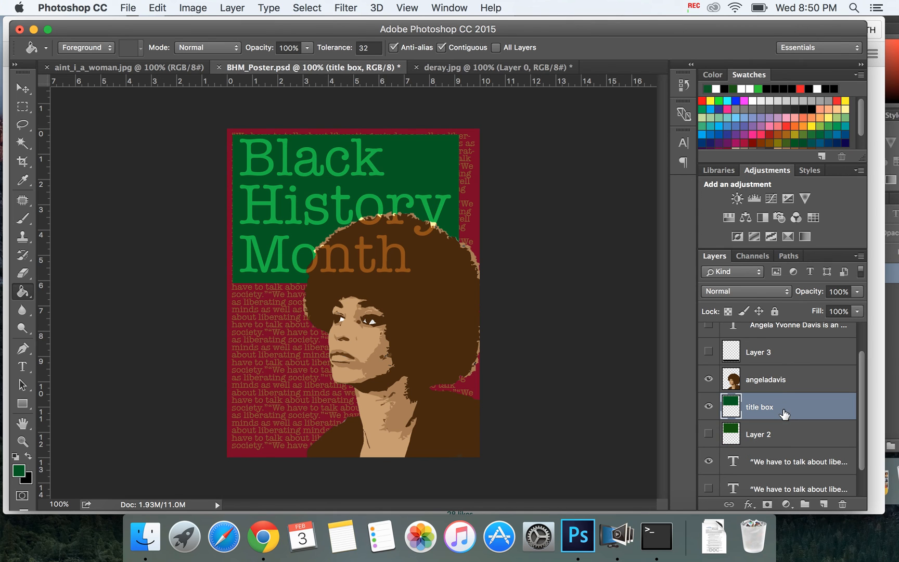
pyautogui.click(748, 295)
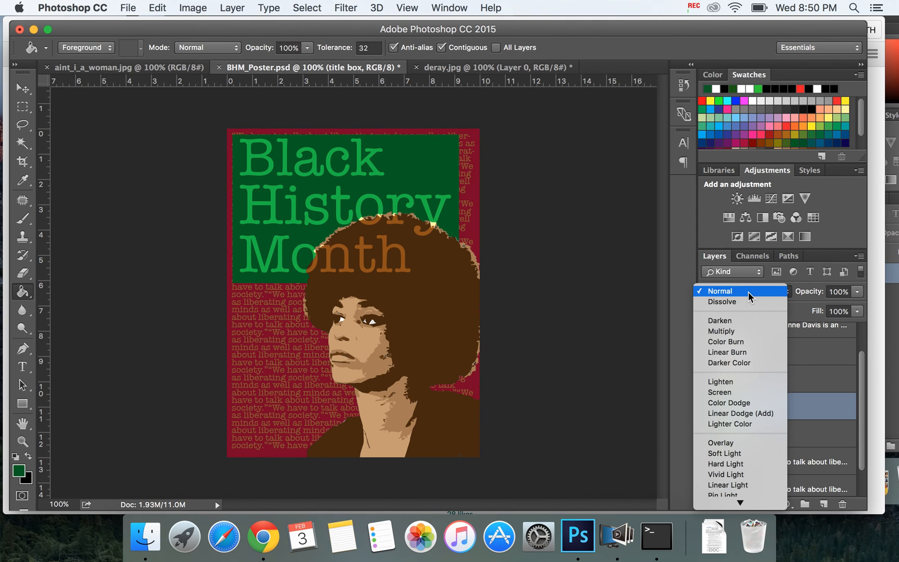
pyautogui.click(734, 382)
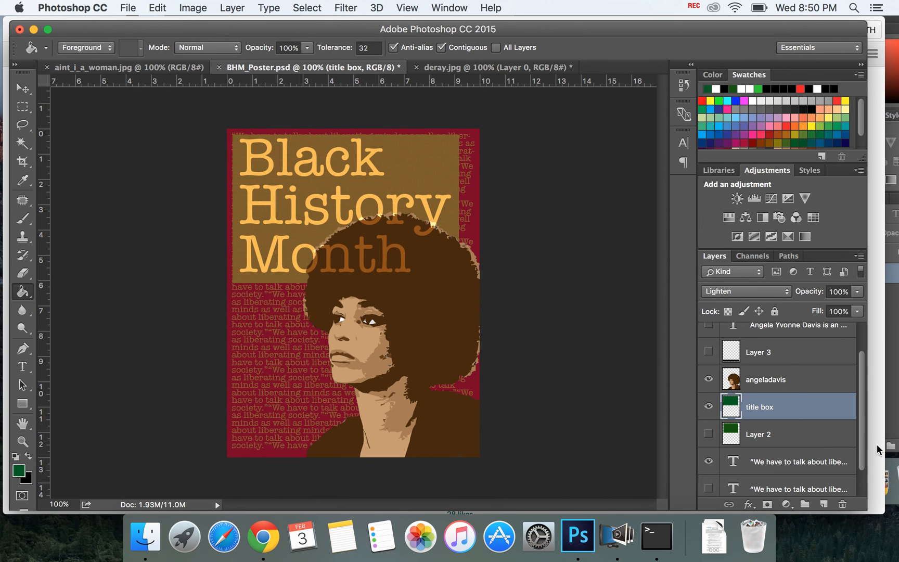
# Step: Review the background layer, the visible quote layer and the "title box" layer by selecting each in turn
pyautogui.moveTo(861, 388); pyautogui.dragTo(861, 482)
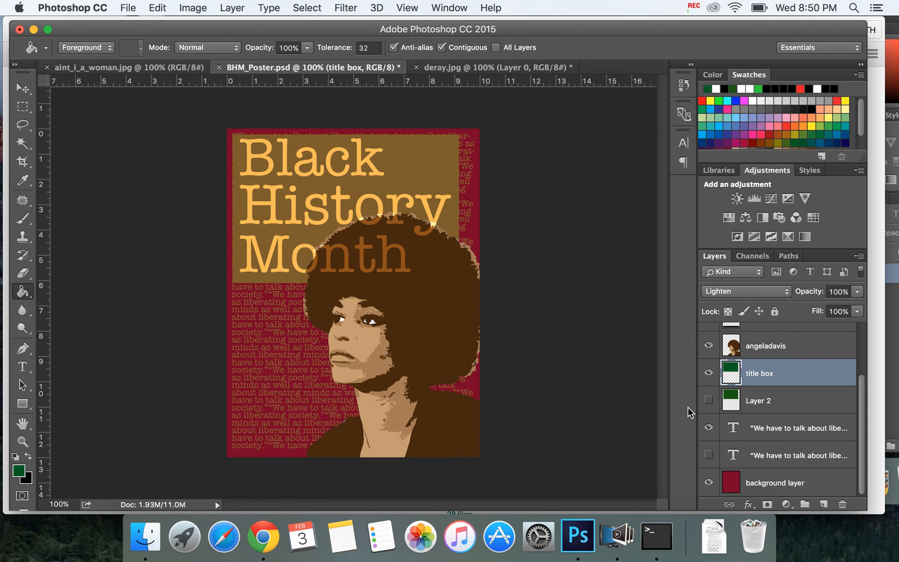
pyautogui.click(771, 491)
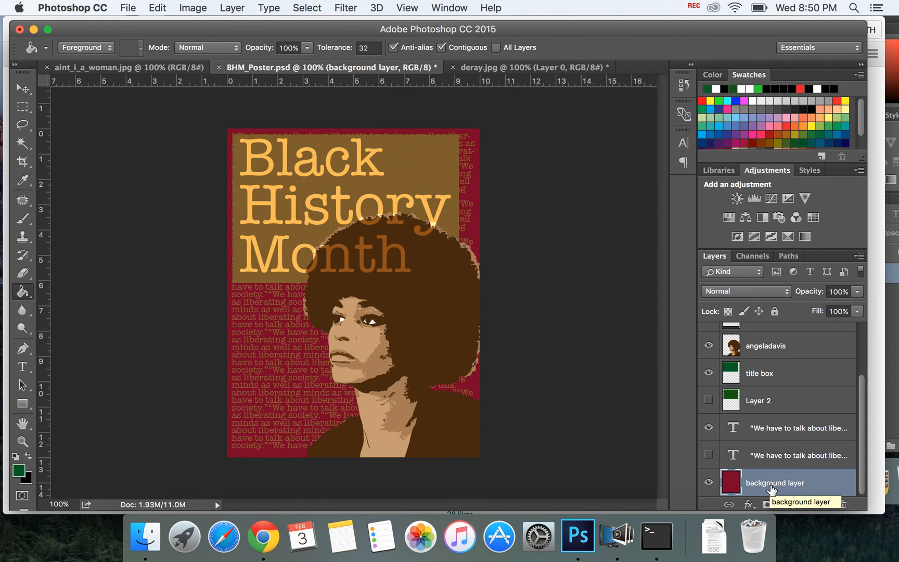
pyautogui.click(762, 431)
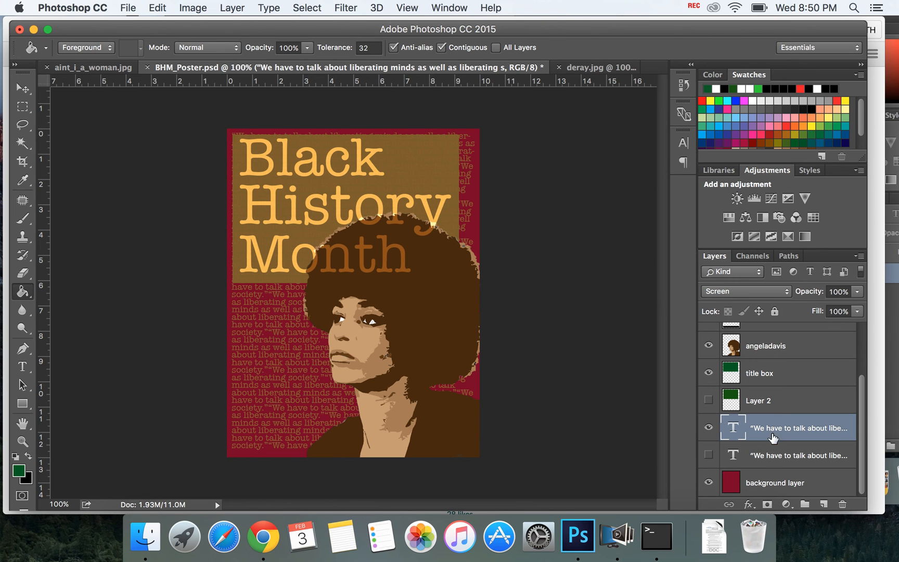
pyautogui.click(758, 372)
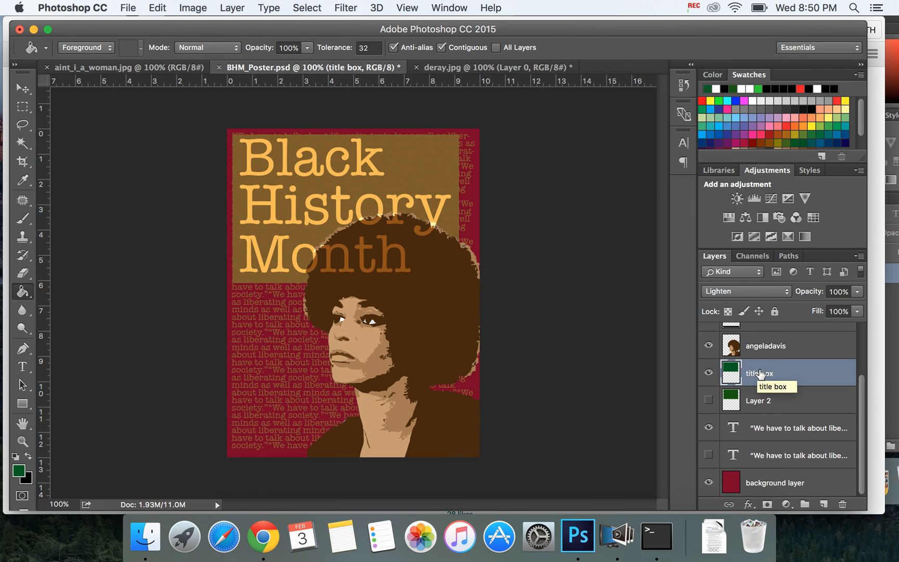
pyautogui.scroll(2, 759, 375)
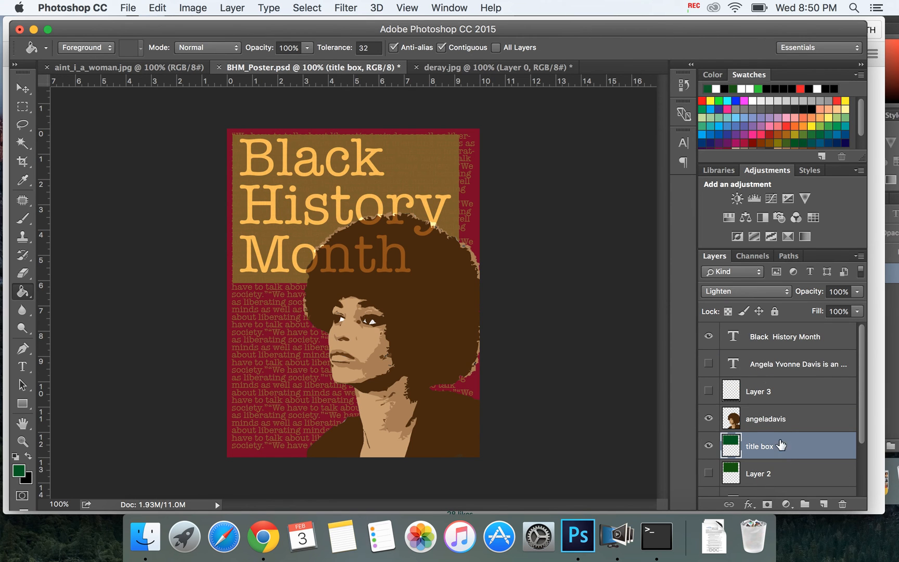
# Step: Select the "angeladavis" layer and toggle its visibility to compare the poster with and without the portrait
pyautogui.click(778, 422)
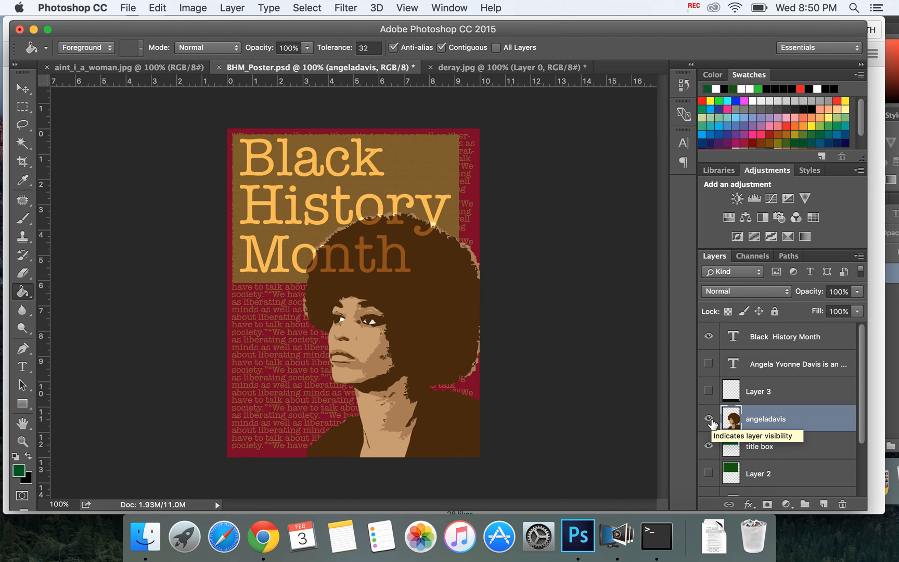
pyautogui.click(708, 419)
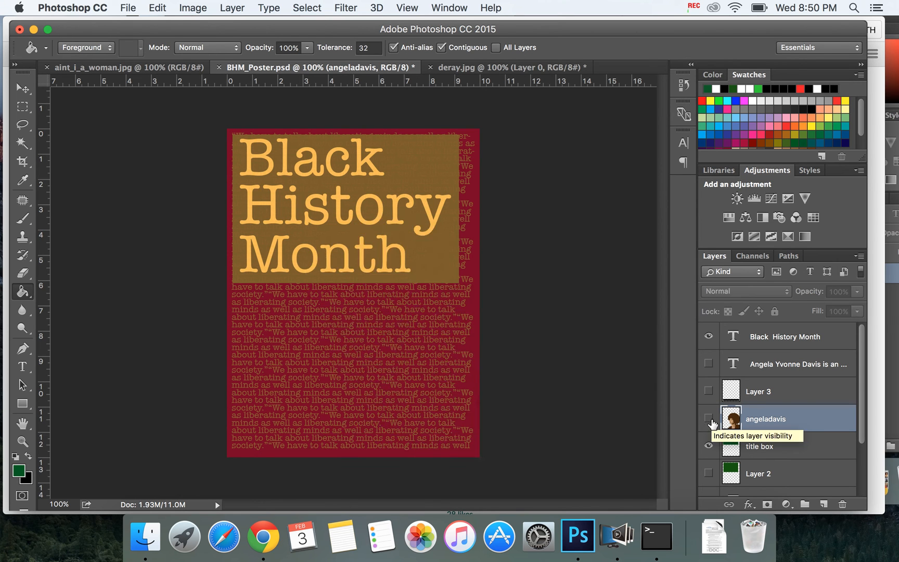
pyautogui.click(708, 419)
pyautogui.click(709, 419)
pyautogui.click(709, 419)
pyautogui.click(708, 419)
pyautogui.click(709, 419)
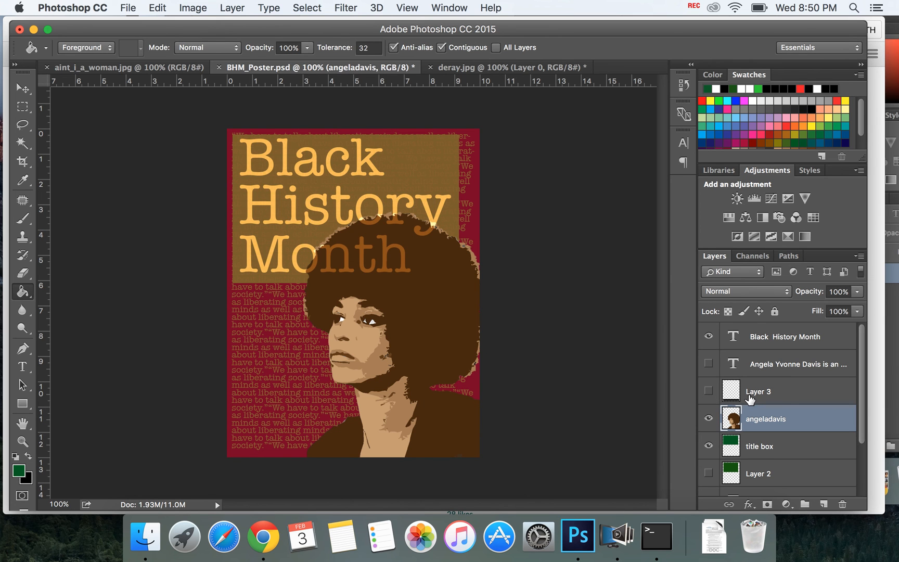
# Step: Select Layer 3 and toggle its visibility to preview the dark strip along the poster's lower edge
pyautogui.moveTo(768, 399)
pyautogui.mouseDown()
pyautogui.moveTo(780, 408)
pyautogui.moveTo(758, 421)
pyautogui.moveTo(775, 389)
pyautogui.mouseUp()
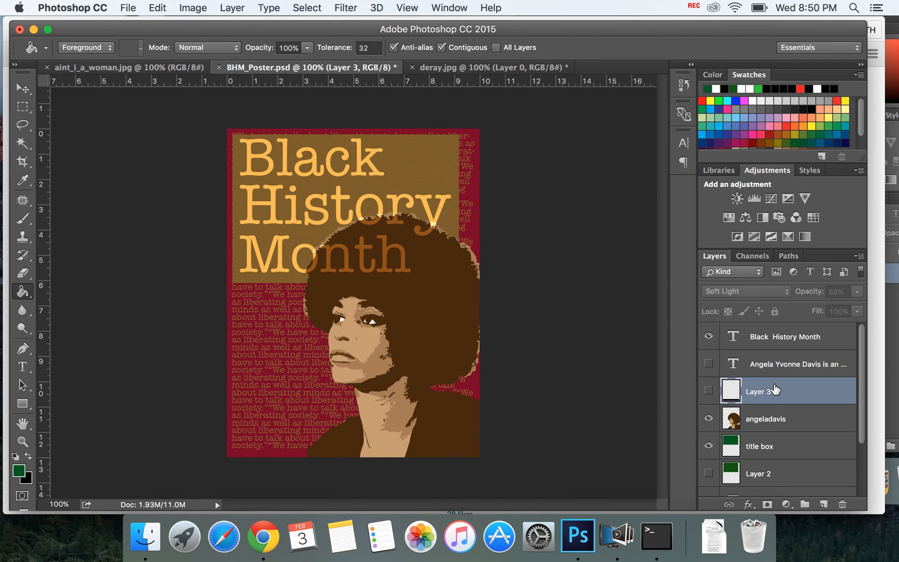
pyautogui.click(709, 391)
pyautogui.click(708, 391)
pyautogui.click(708, 392)
pyautogui.click(708, 391)
pyautogui.click(708, 391)
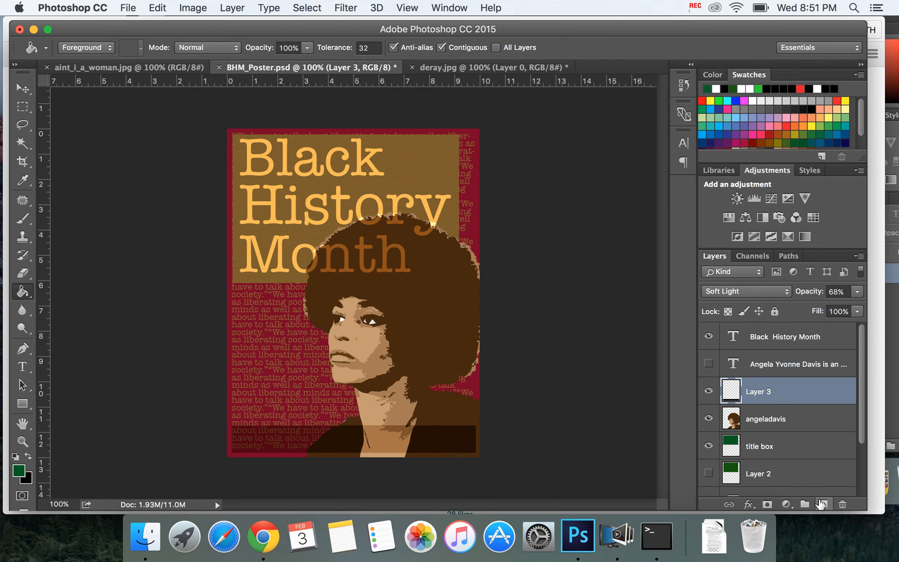
# Step: Swap the foreground color to black, add a new layer directly above Layer 3 and name it "rectangle box"
pyautogui.click(30, 458)
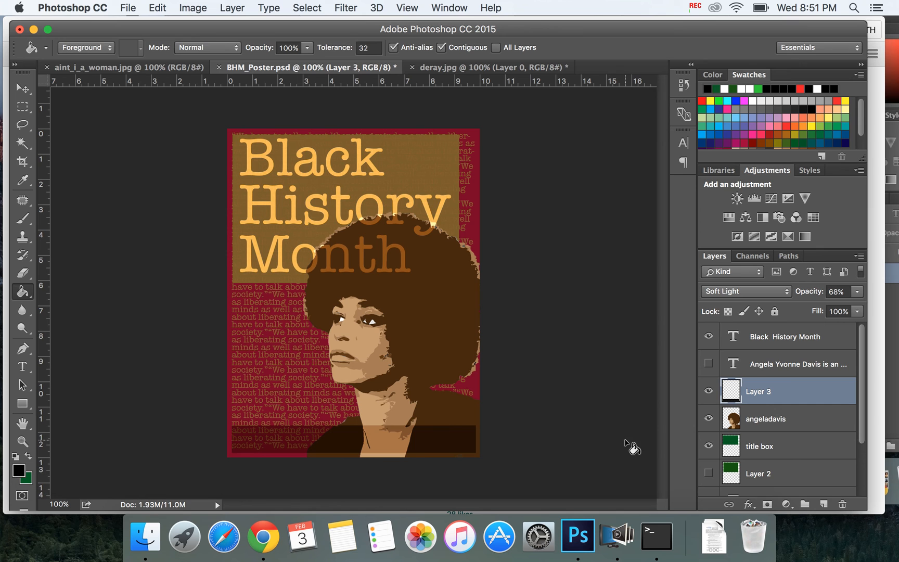
pyautogui.click(824, 503)
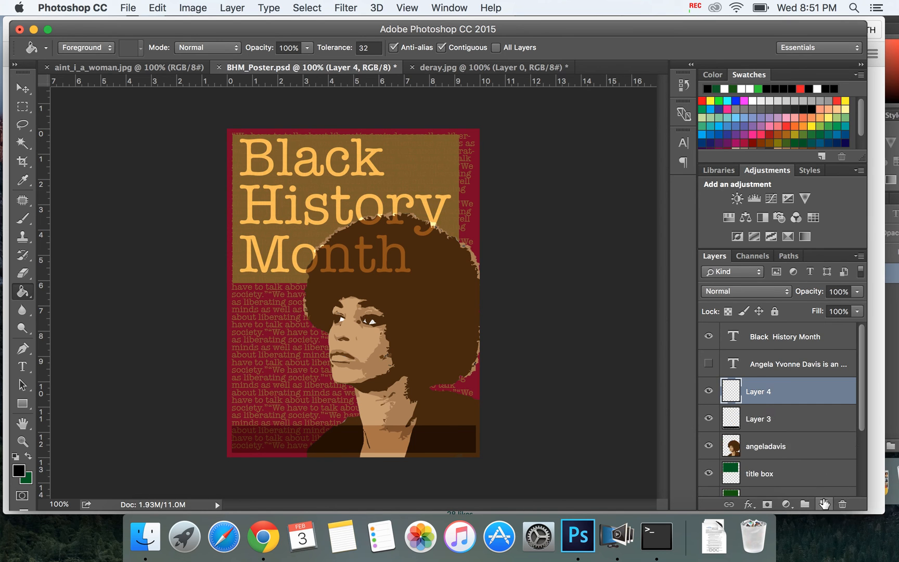
pyautogui.doubleClick(758, 393)
pyautogui.write('rect')
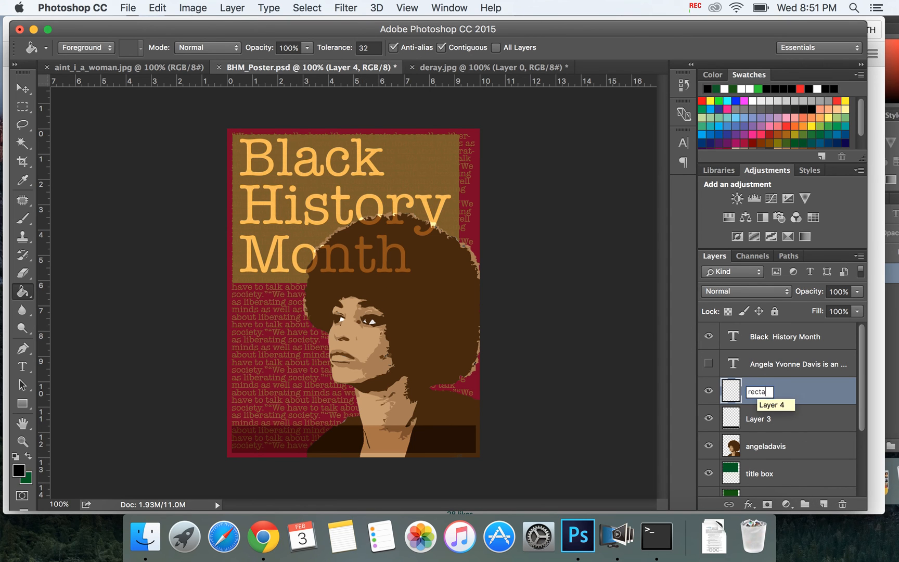
pyautogui.write('angle box')
pyautogui.press('Return')
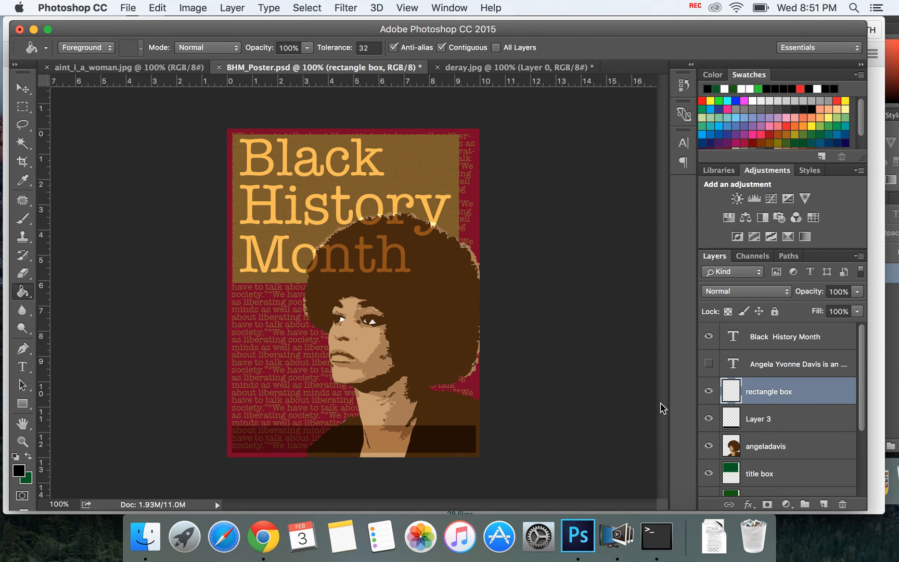
# Step: Hide Layer 3, fill a wide rectangular marquee along the poster's lower edge with black on the "rectangle box" layer, and deselect
pyautogui.click(26, 109)
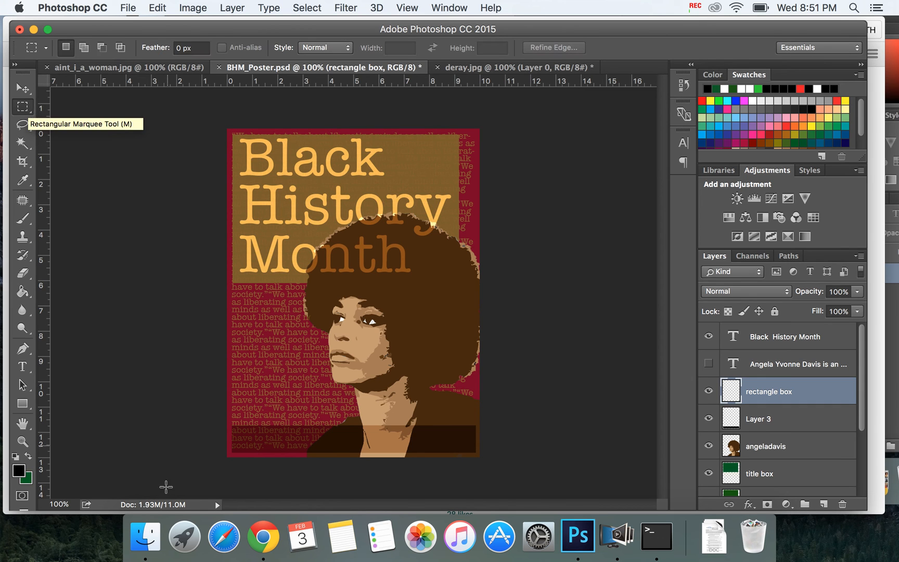
pyautogui.click(708, 420)
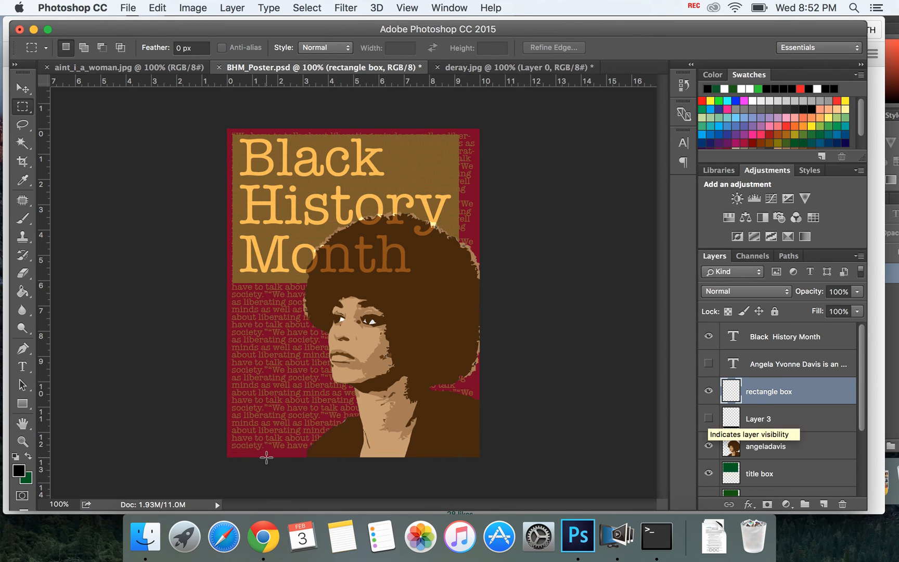
pyautogui.moveTo(232, 429); pyautogui.dragTo(471, 451)
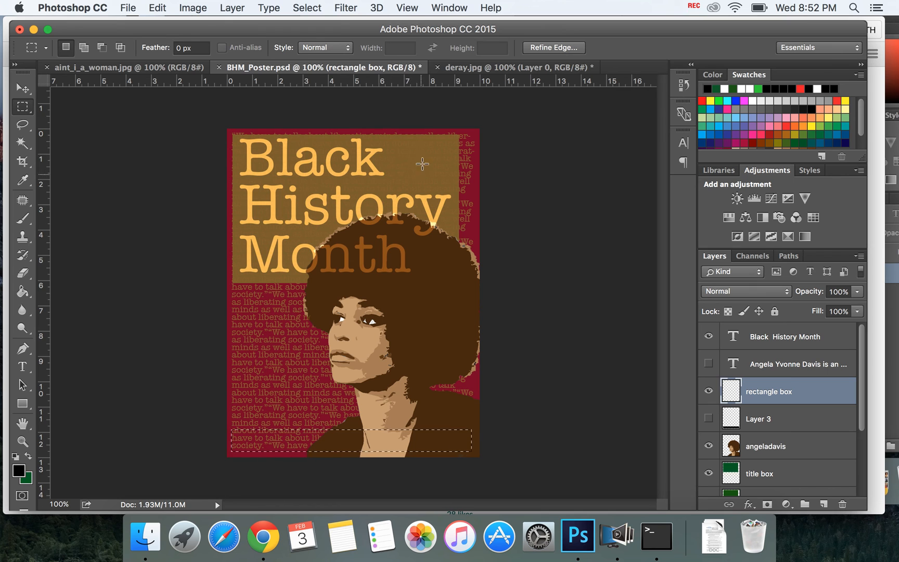
pyautogui.click(24, 289)
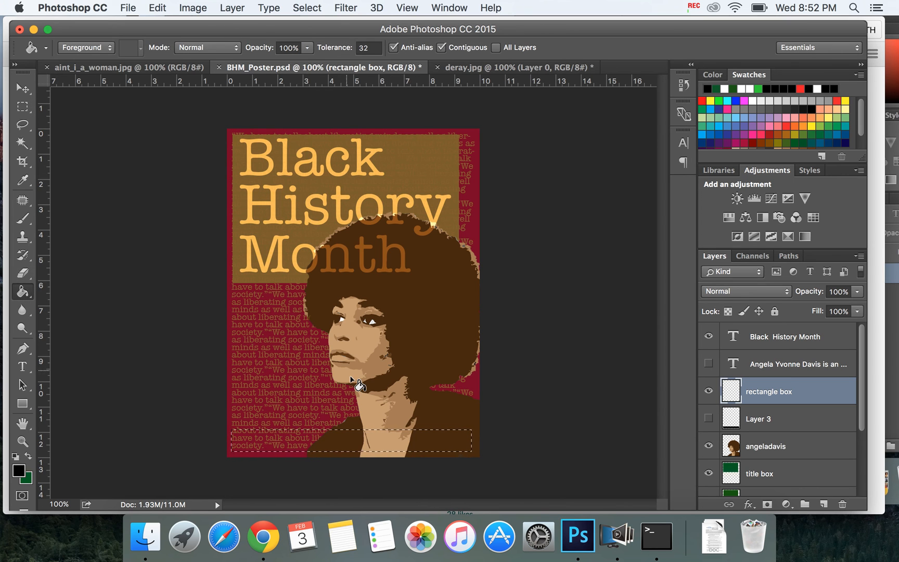
pyautogui.click(371, 441)
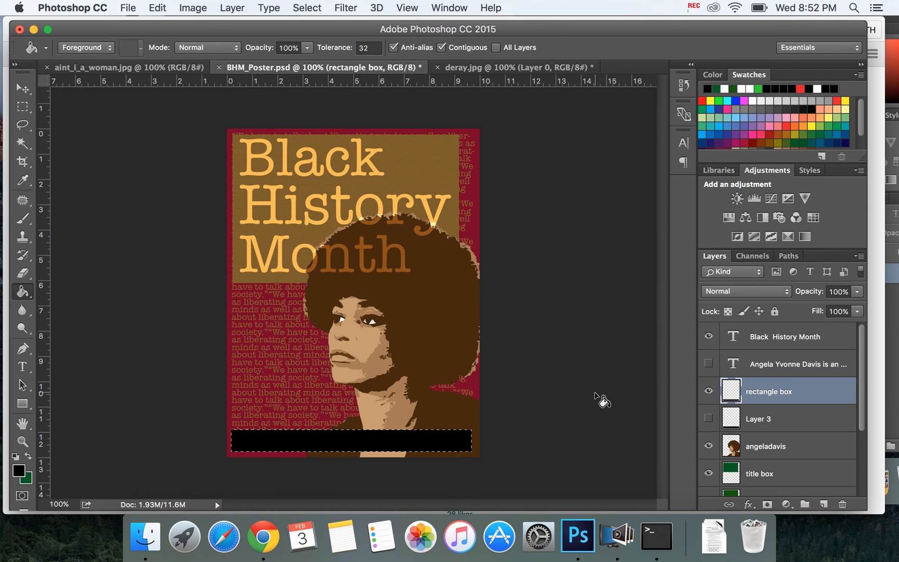
pyautogui.press('super+d')
# Step: Set the "rectangle box" layer's blend mode to Soft Light and its opacity to 68%
pyautogui.click(760, 292)
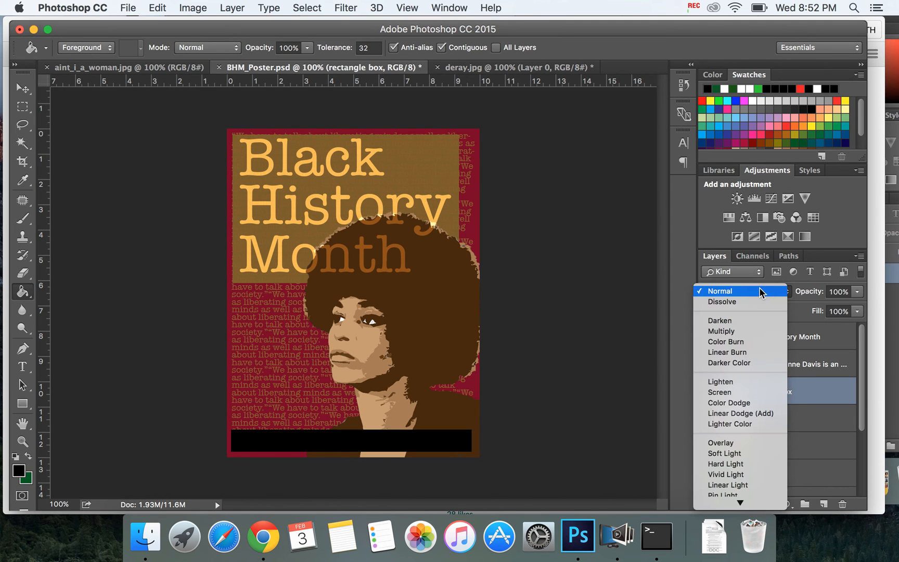
pyautogui.click(722, 453)
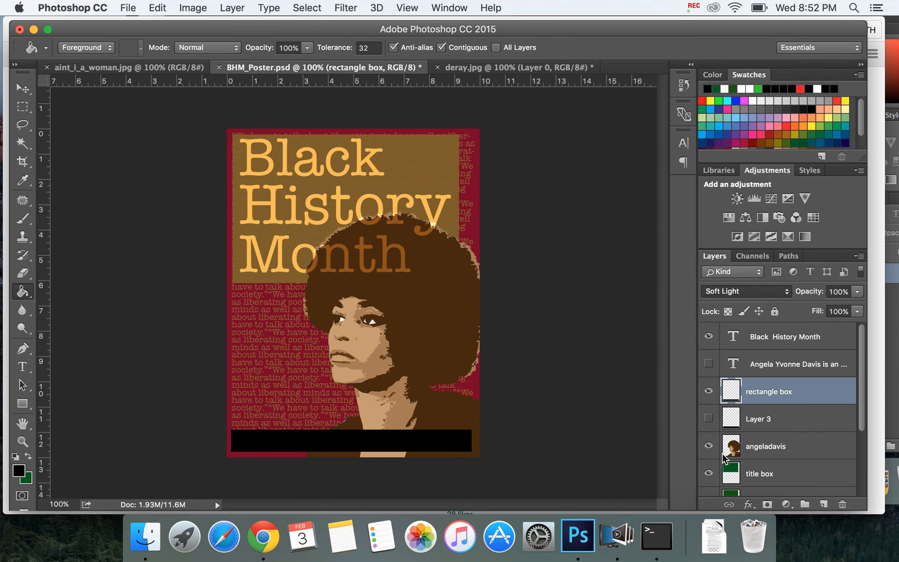
pyautogui.click(856, 292)
pyautogui.moveTo(857, 306); pyautogui.dragTo(836, 307)
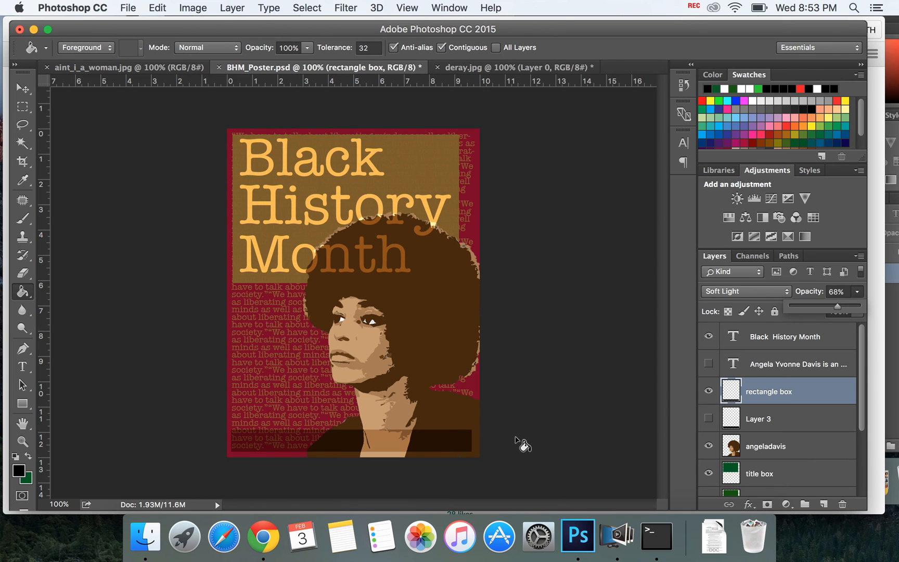
# Step: Widen the "rectangle box" strip slightly toward the poster's right edge to 101.61% width with Free Transform
pyautogui.hotkey('ctrl', 't')
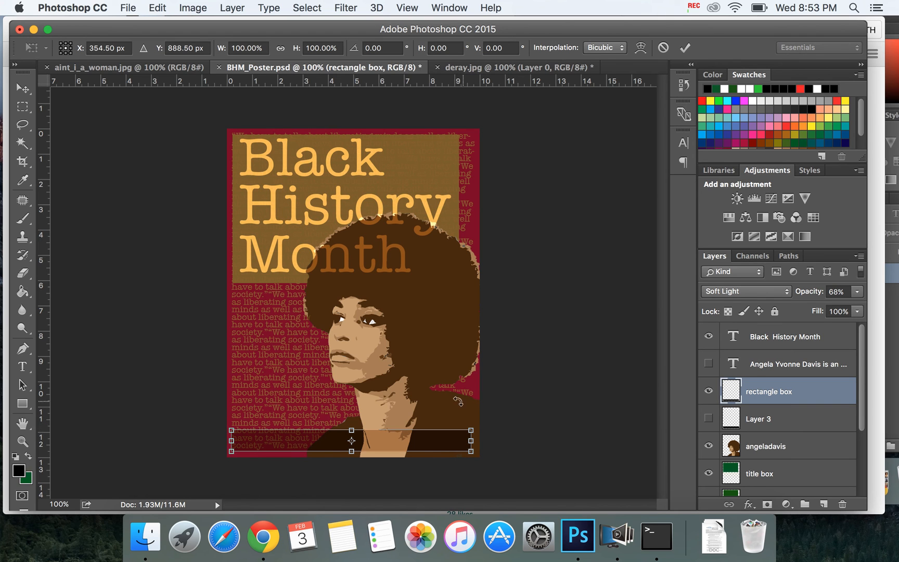
pyautogui.moveTo(470, 441); pyautogui.dragTo(475, 445)
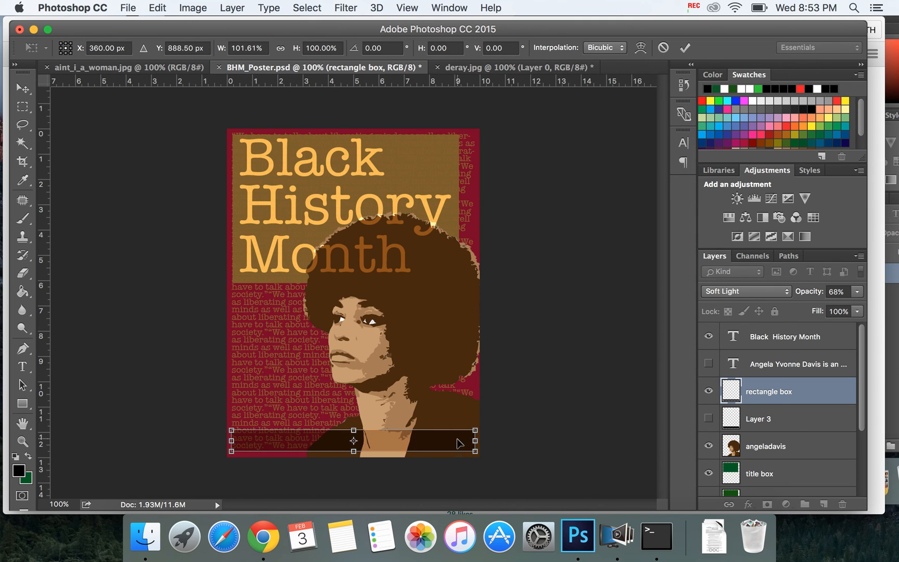
pyautogui.press('Return')
pyautogui.press('g')
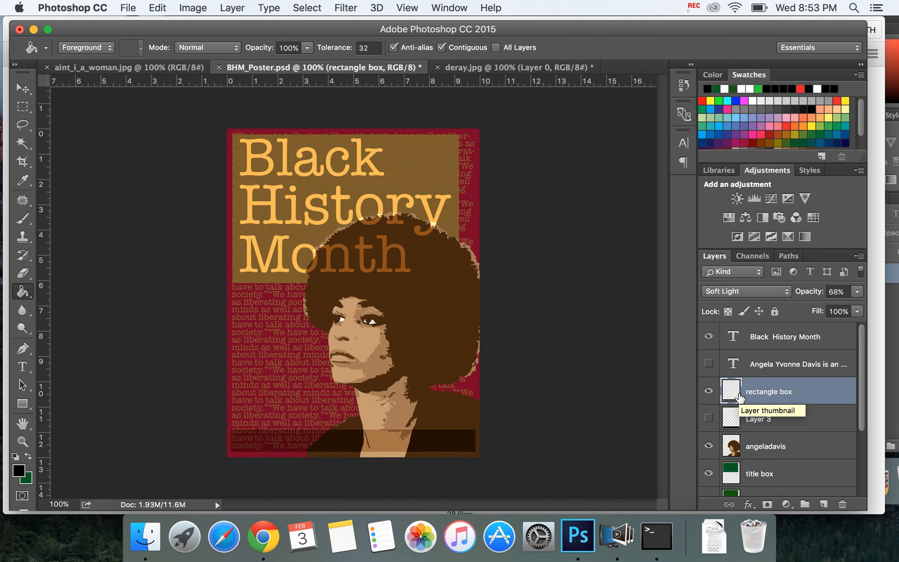
# Step: Show the existing caption text layer, and reset the colors to their defaults with white as the foreground
pyautogui.click(708, 364)
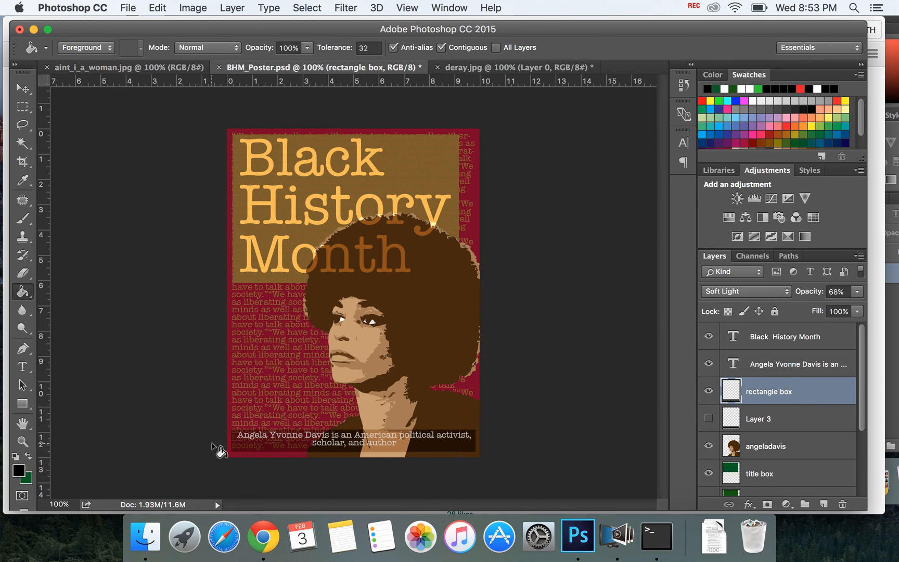
pyautogui.click(17, 458)
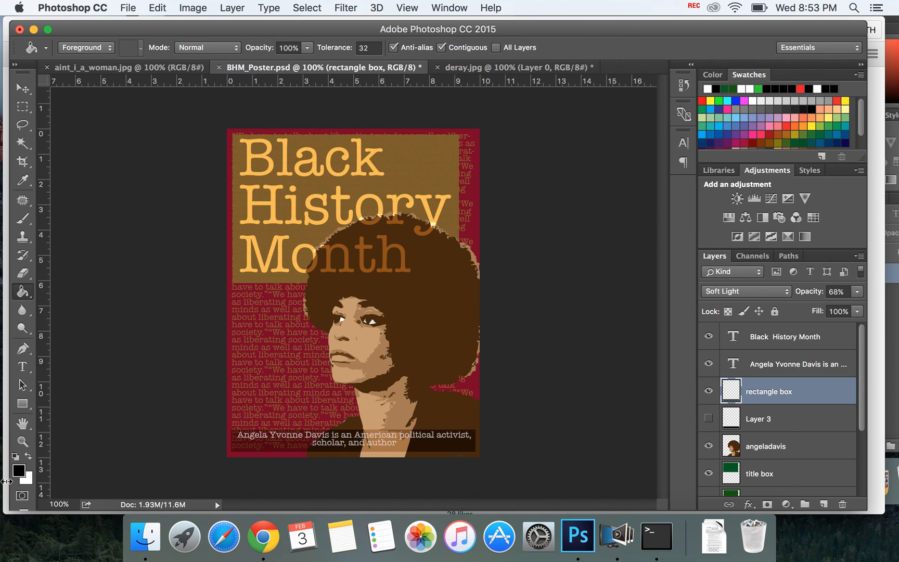
pyautogui.click(30, 456)
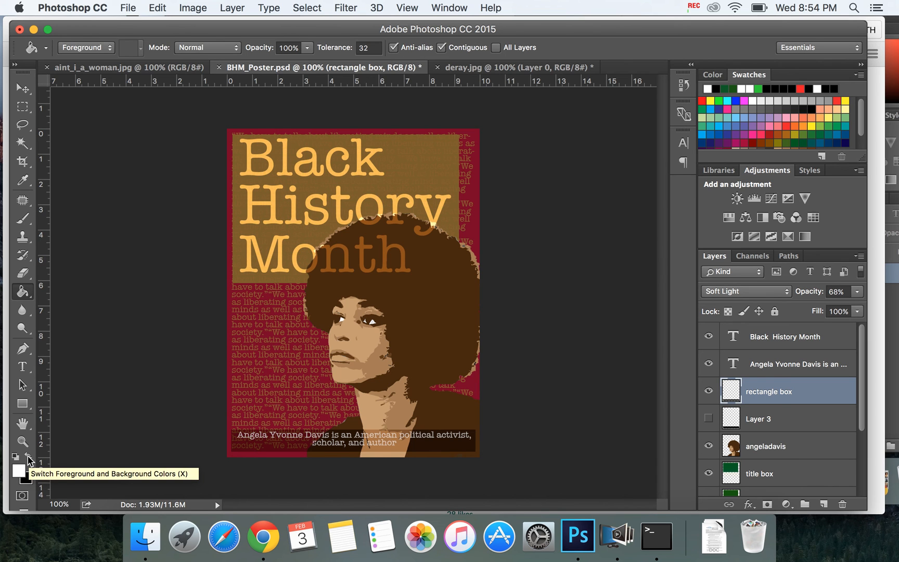
pyautogui.press('x')
pyautogui.press('x')
pyautogui.click(32, 459)
pyautogui.click(33, 458)
pyautogui.click(33, 458)
pyautogui.click(33, 459)
pyautogui.click(33, 458)
pyautogui.click(32, 458)
pyautogui.click(33, 459)
pyautogui.click(33, 459)
pyautogui.click(33, 459)
pyautogui.click(33, 459)
pyautogui.click(33, 458)
pyautogui.click(33, 459)
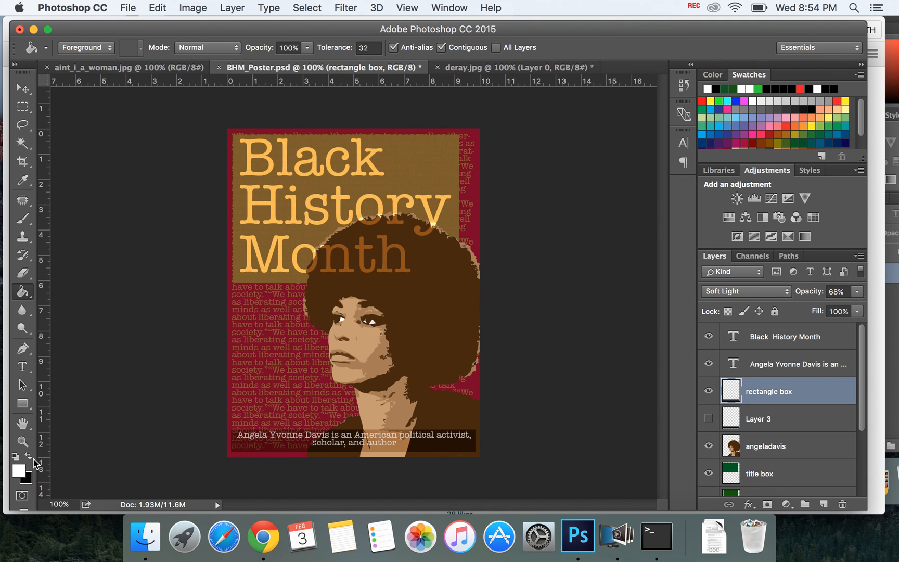
pyautogui.click(33, 458)
pyautogui.click(33, 459)
# Step: Switch to Chrome, search the web for Wikipedia and open the Wikipedia home page
pyautogui.click(263, 536)
pyautogui.click(333, 54)
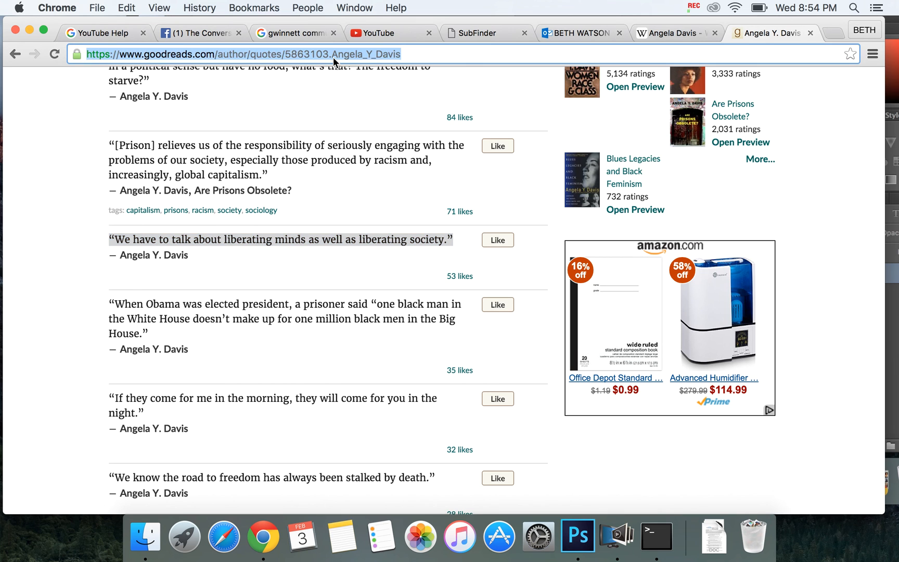
pyautogui.write('wikie')
pyautogui.press('BackSpace')
pyautogui.press('BackSpace')
pyautogui.write('pedia')
pyautogui.press('Return')
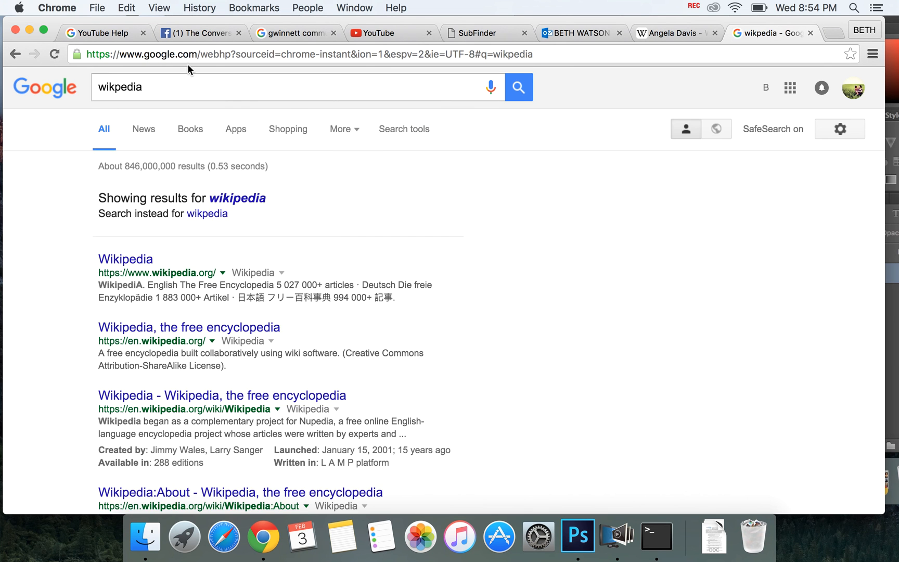
pyautogui.click(122, 265)
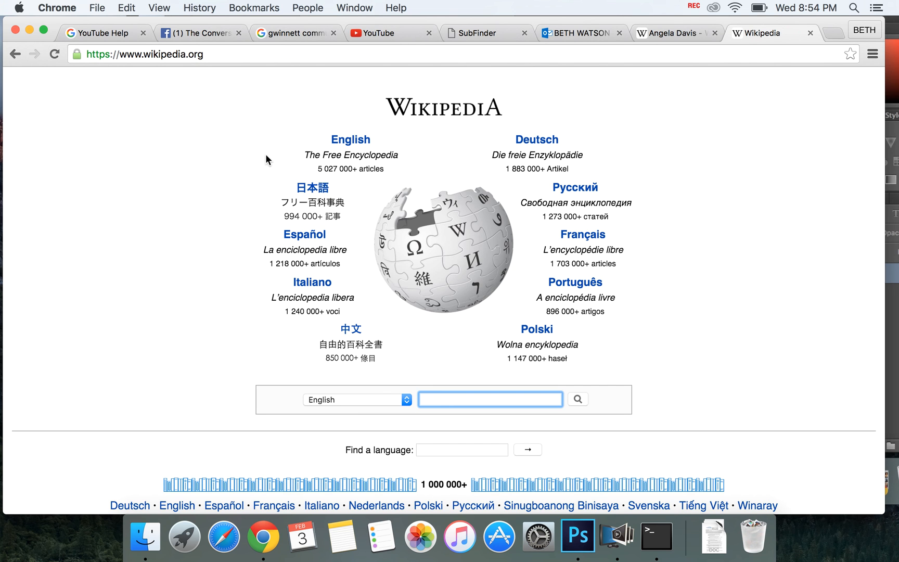
# Step: Look up "angela y. davis" on Wikipedia and copy the article's opening sentence
pyautogui.write('angel')
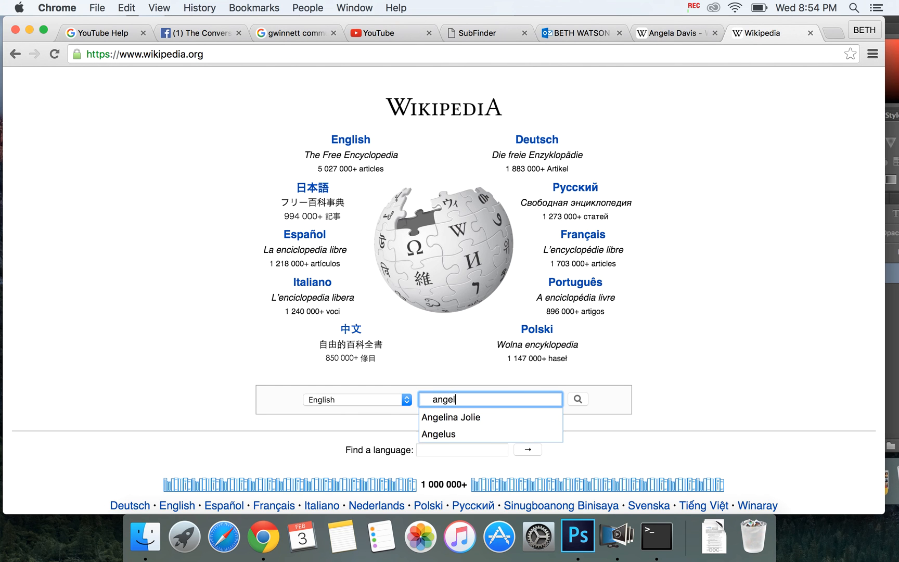
pyautogui.write('a y. davis')
pyautogui.press('Return')
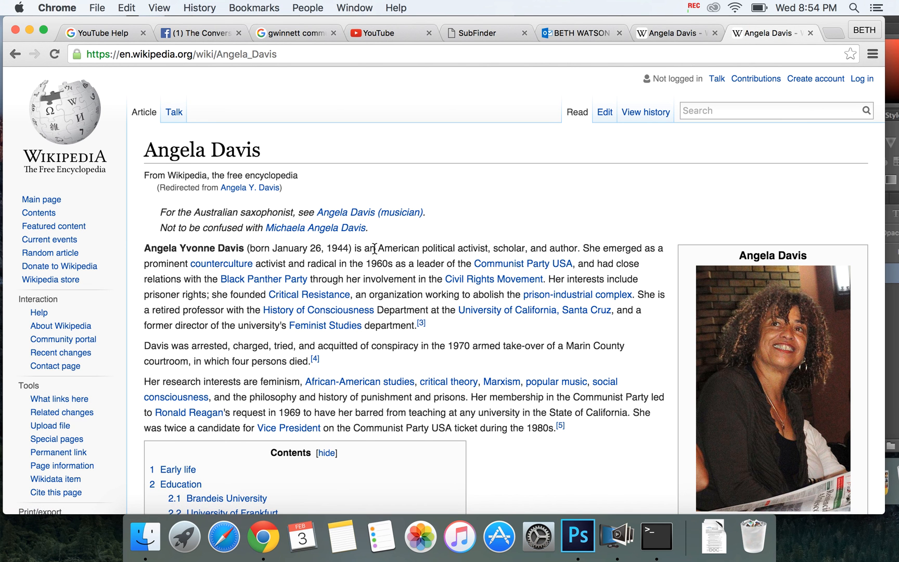
pyautogui.moveTo(377, 248); pyautogui.dragTo(145, 249)
pyautogui.click(580, 246)
pyautogui.press('super+c')
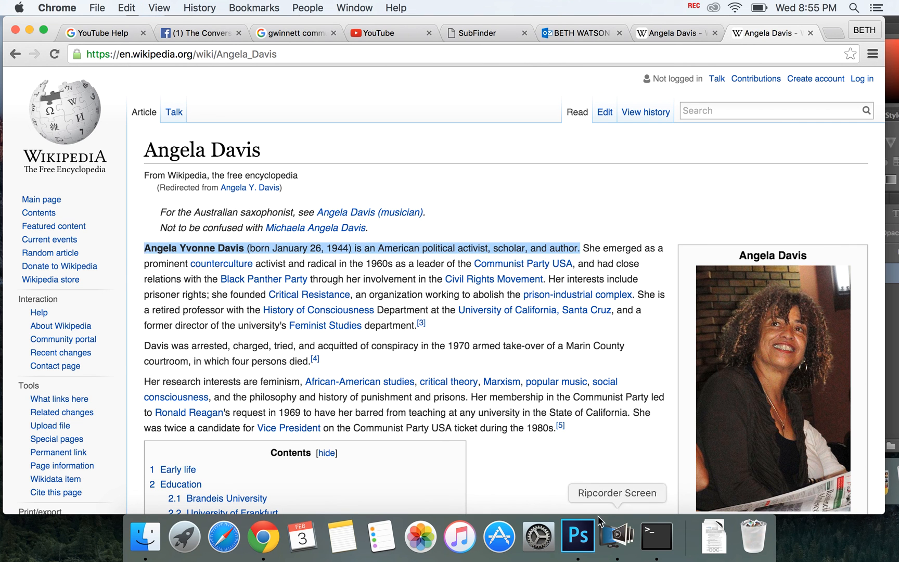
# Step: Switch to Photoshop and place the copied sentence in a new text box just below the poster, about as wide as the strip
pyautogui.click(578, 536)
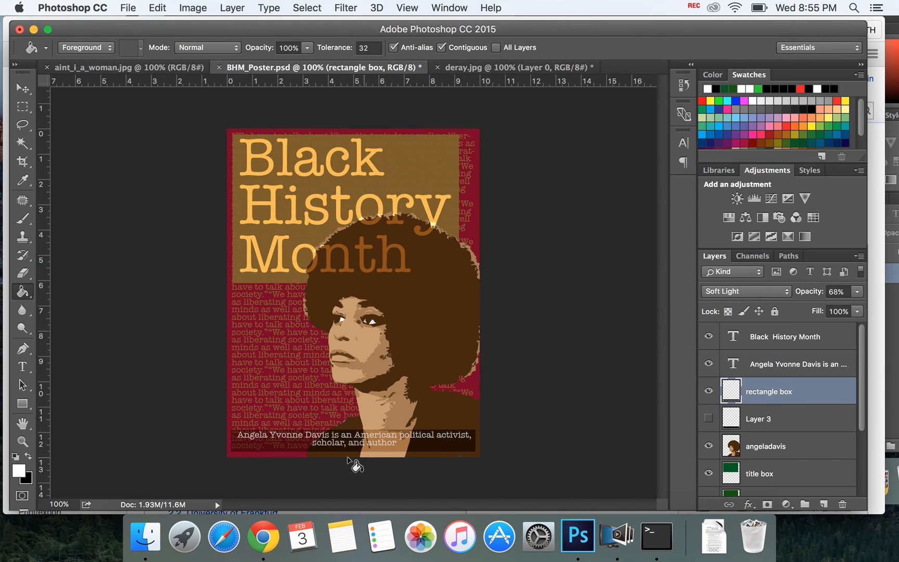
pyautogui.click(23, 366)
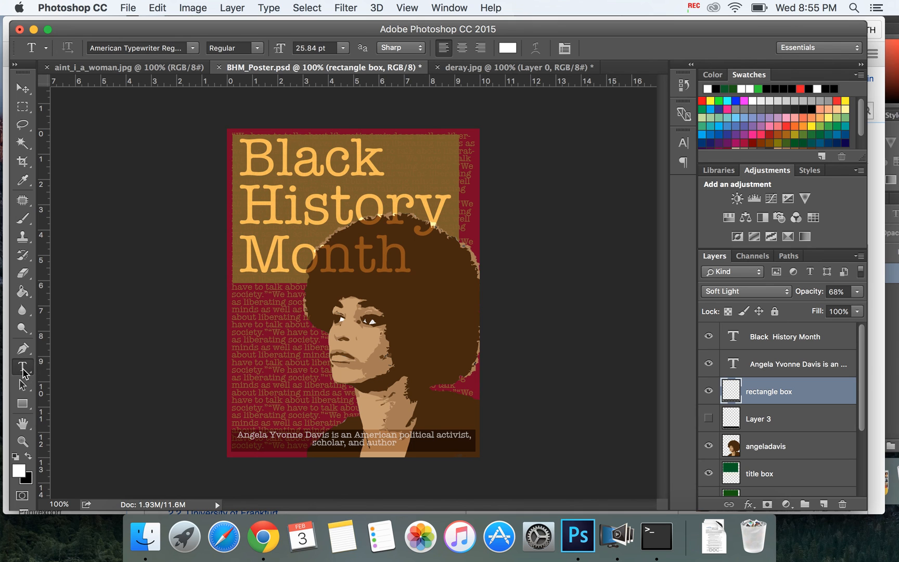
pyautogui.moveTo(235, 468); pyautogui.dragTo(475, 488)
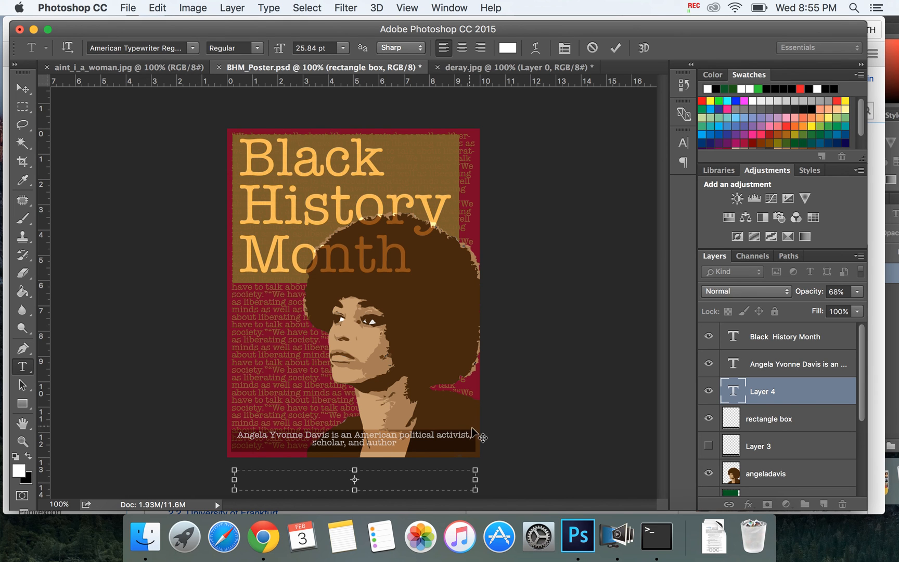
pyautogui.click(708, 365)
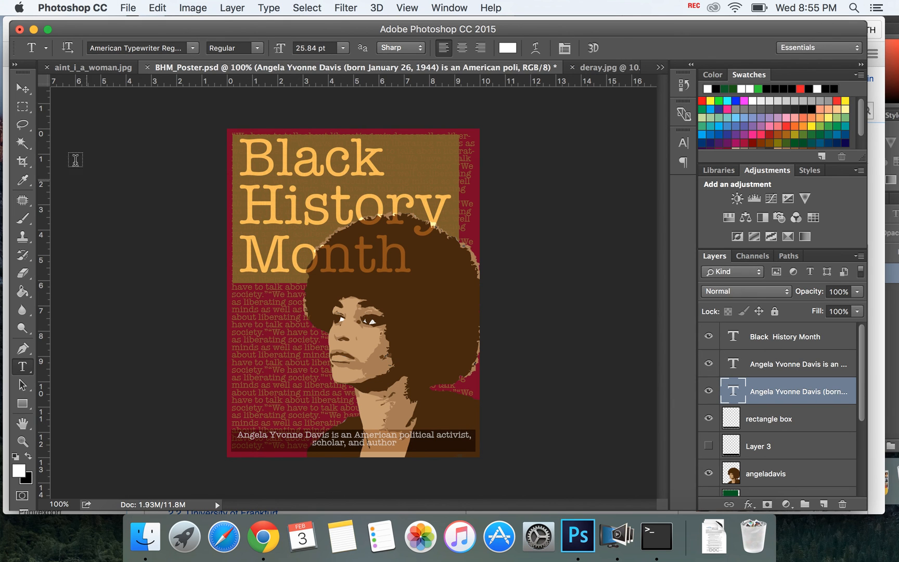
# Step: Move the new caption text onto the poster just above the dark strip, and hide the earlier caption layer
pyautogui.click(22, 88)
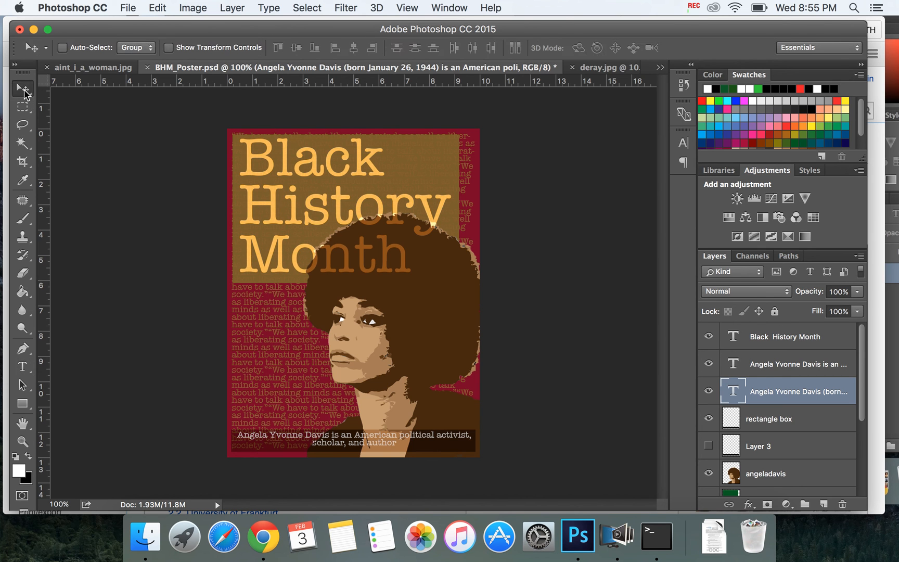
pyautogui.moveTo(343, 487); pyautogui.dragTo(347, 404)
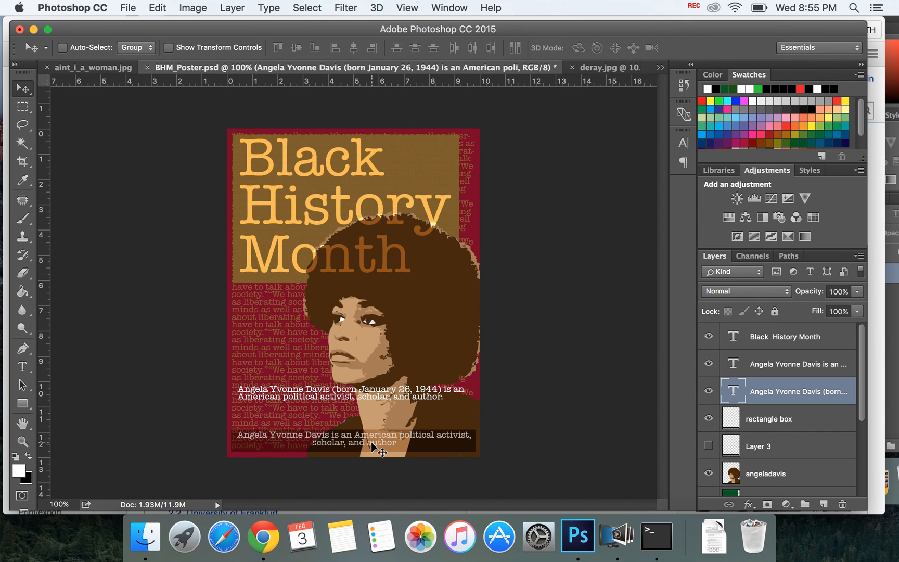
pyautogui.click(707, 363)
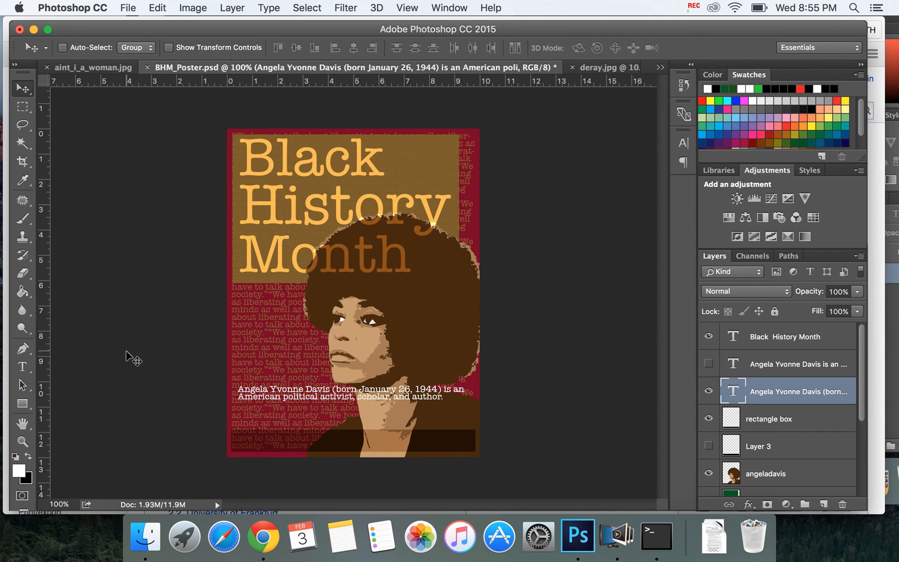
# Step: Delete the parenthesized birth date from the new caption and move the caption into the dark strip
pyautogui.click(24, 366)
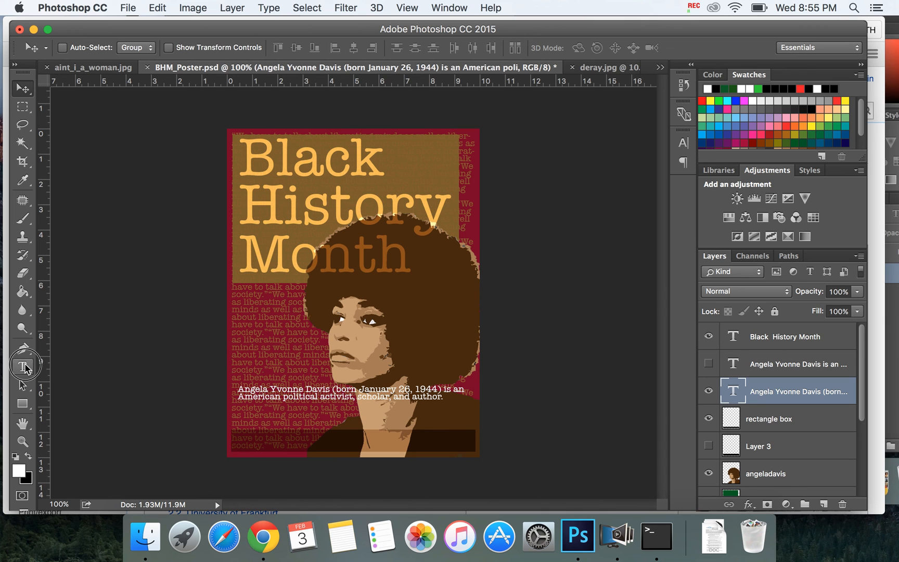
pyautogui.click(442, 391)
pyautogui.doubleClick(435, 390)
pyautogui.moveTo(442, 389); pyautogui.dragTo(334, 385)
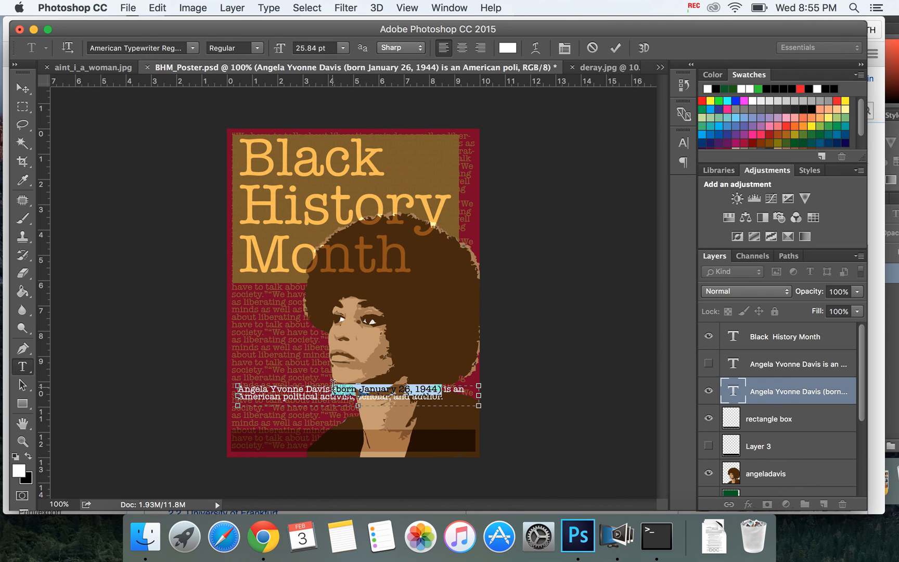
pyautogui.press('BackSpace')
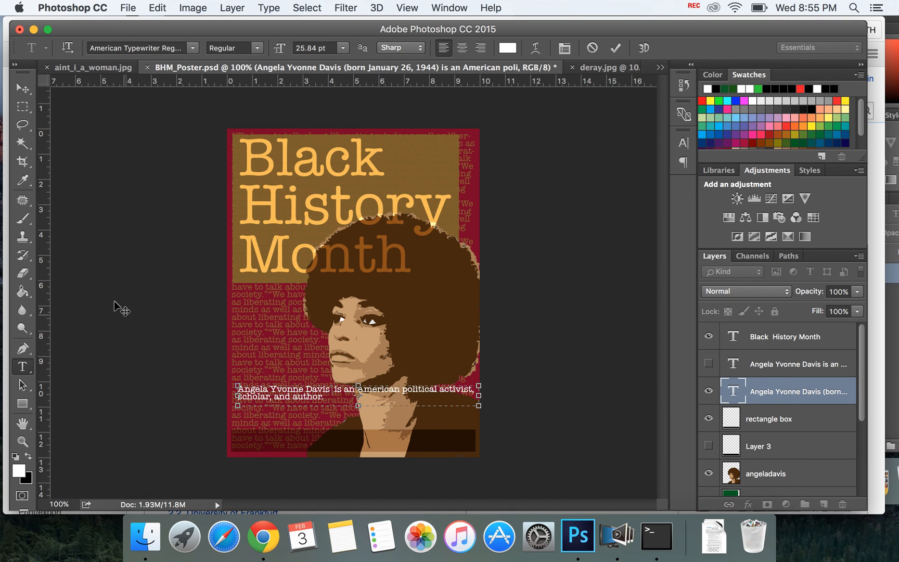
pyautogui.click(23, 88)
pyautogui.moveTo(293, 393); pyautogui.dragTo(299, 445)
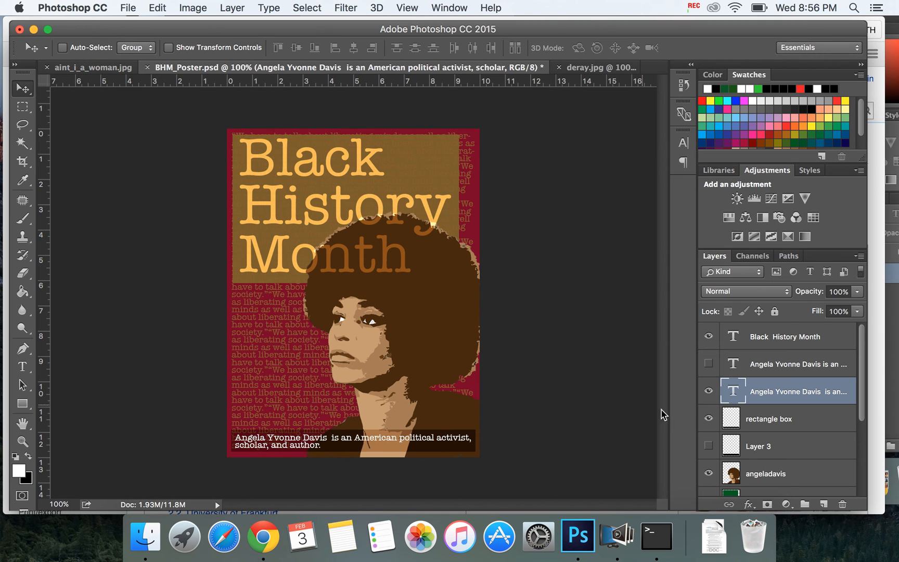
# Step: Select the hidden earlier caption layer and toggle its visibility to check its blend mode and opacity
pyautogui.click(767, 364)
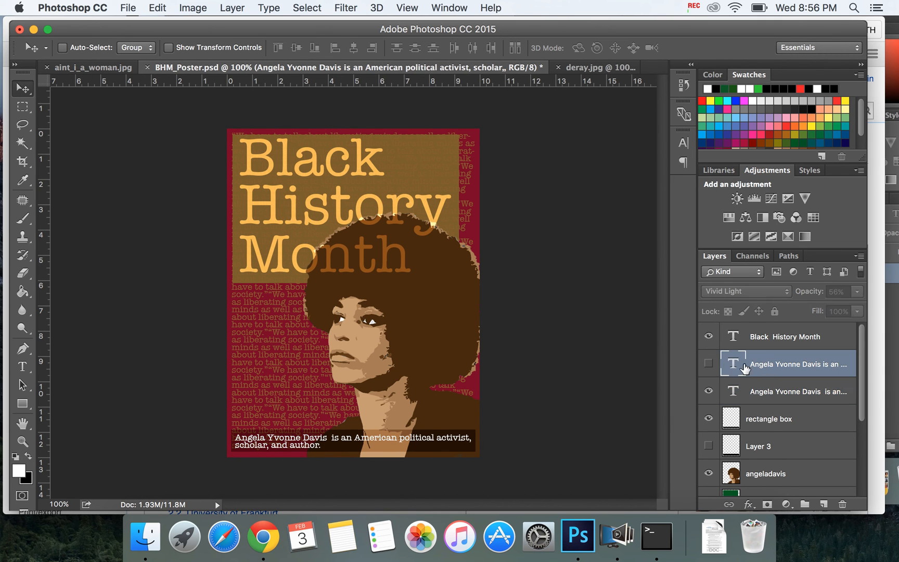
pyautogui.click(708, 364)
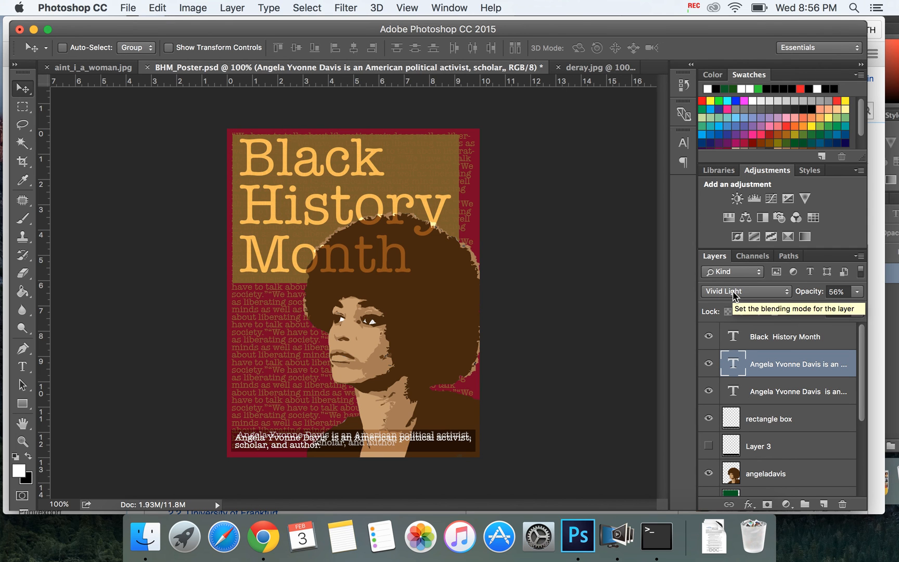
pyautogui.click(708, 364)
# Step: Set the new caption layer's blend mode to Vivid Light and its opacity to 58%
pyautogui.click(750, 392)
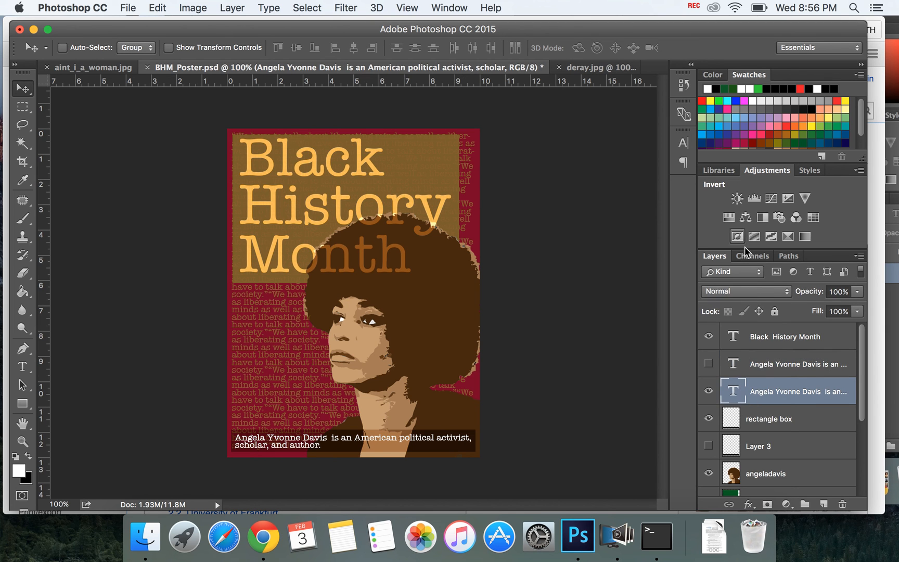
pyautogui.click(754, 291)
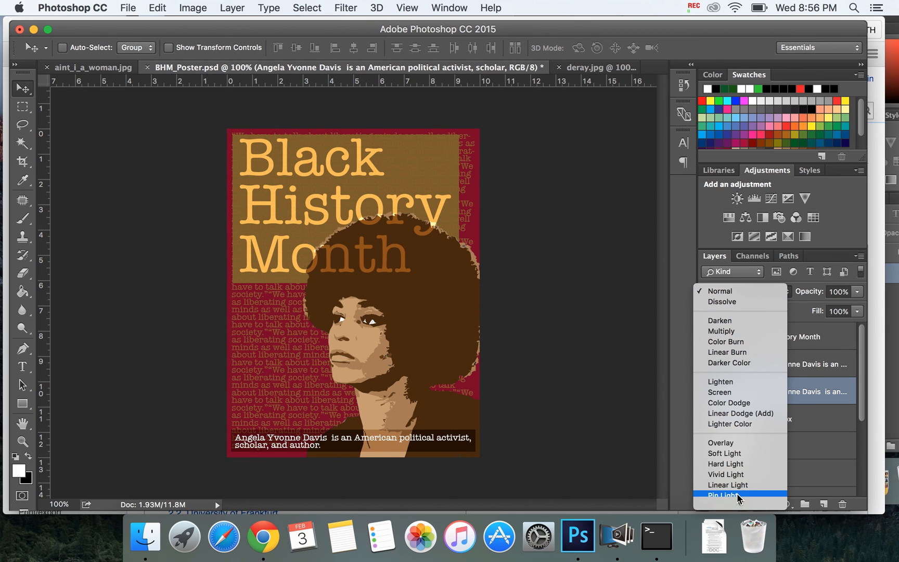
pyautogui.moveTo(737, 506)
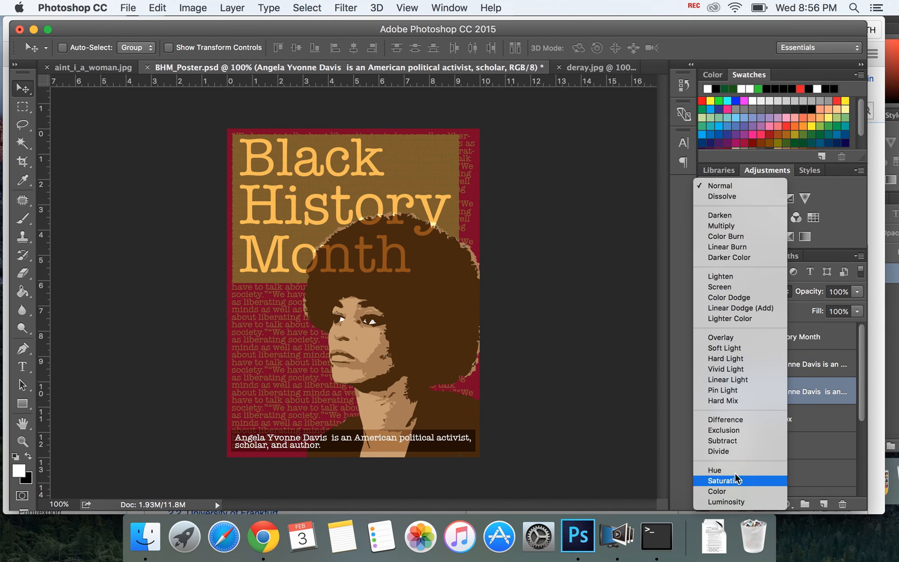
pyautogui.click(728, 369)
pyautogui.click(857, 292)
pyautogui.moveTo(836, 310); pyautogui.dragTo(831, 311)
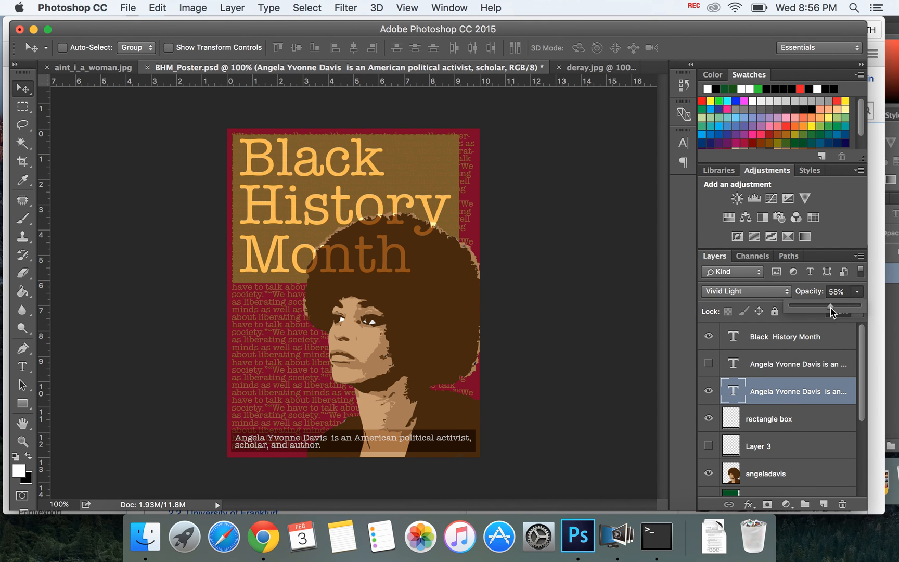
pyautogui.click(21, 90)
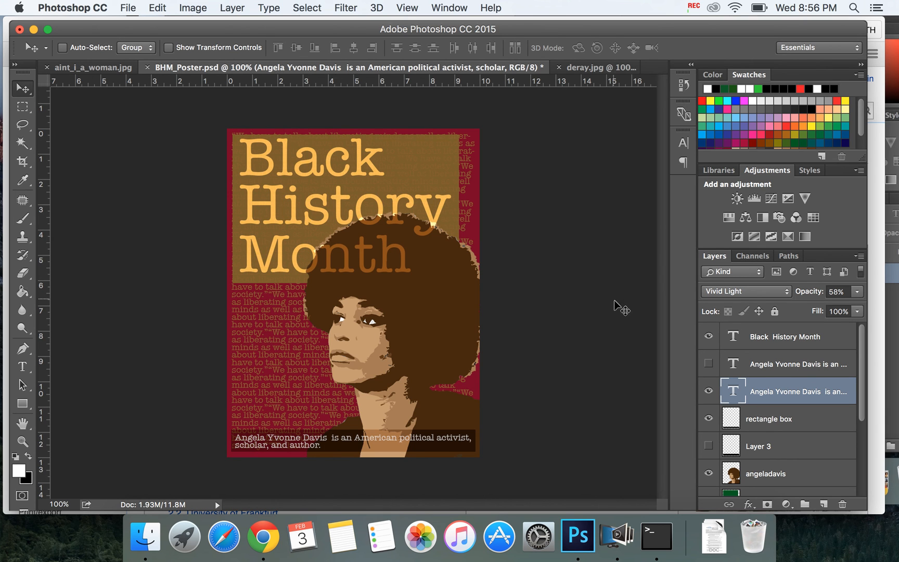
pyautogui.moveTo(862, 354); pyautogui.dragTo(862, 449)
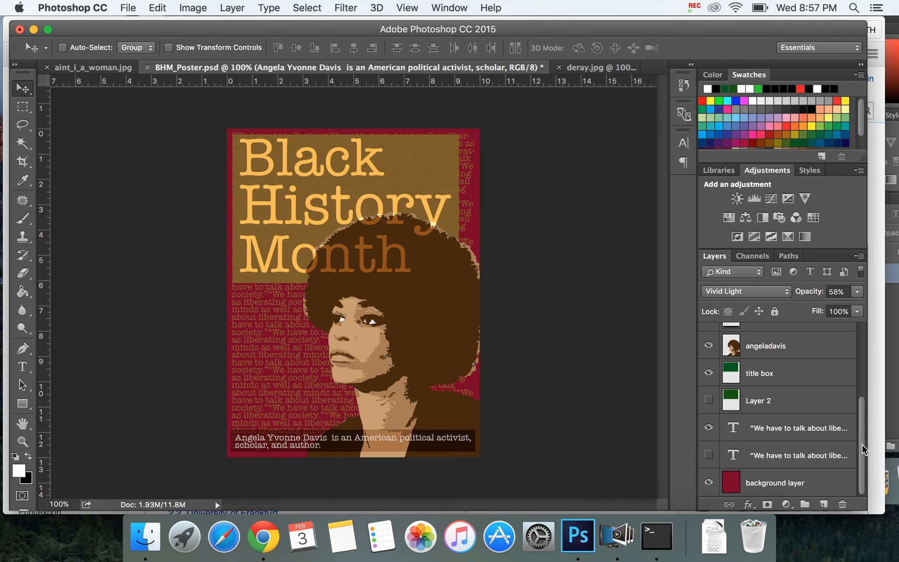